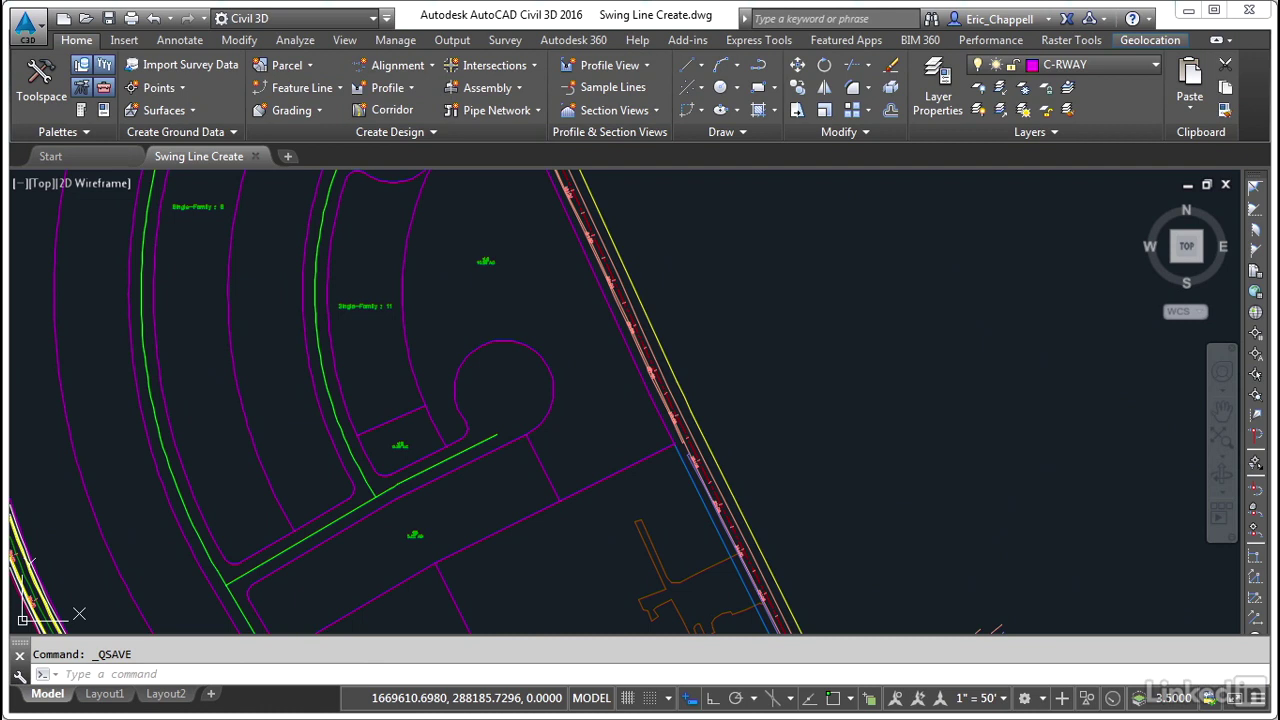
Examine the parcel lines between the cul-de-sac, the lot below it and the School Road right of way
scroll(529, 509, "up", 2)
middle_click_drag(529, 509, 414, 514)
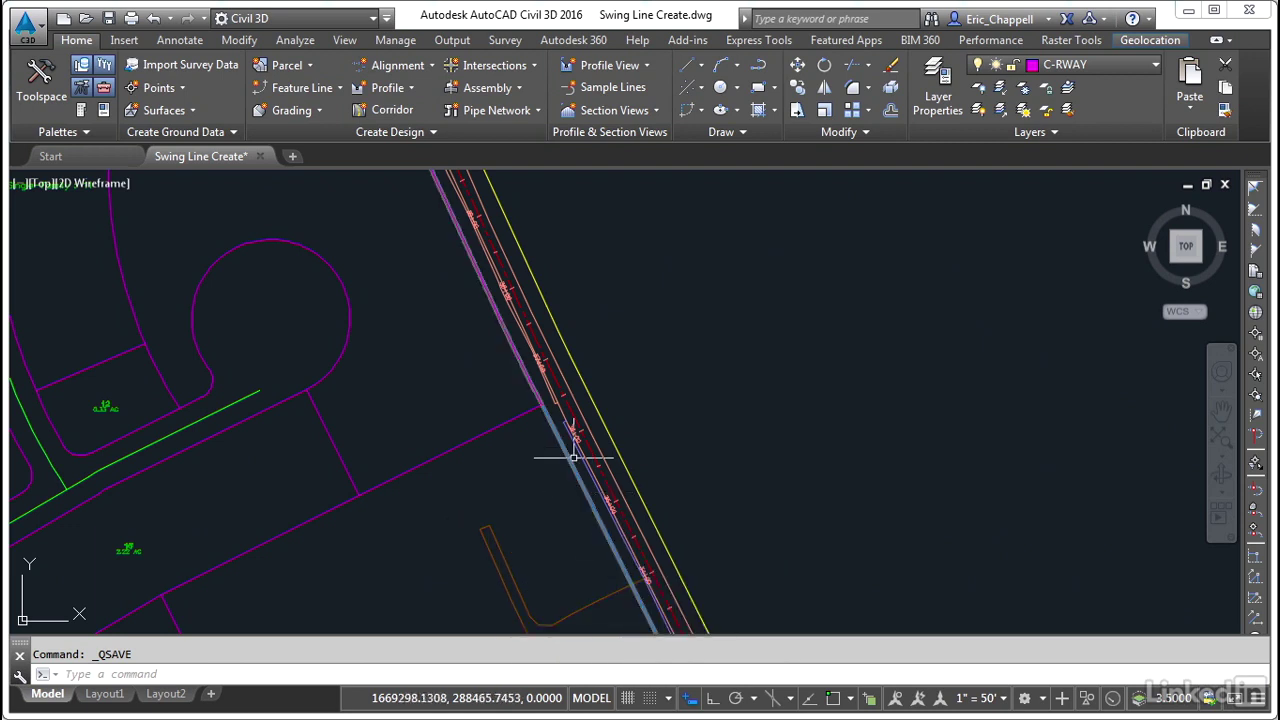
scroll(549, 420, "up", 2)
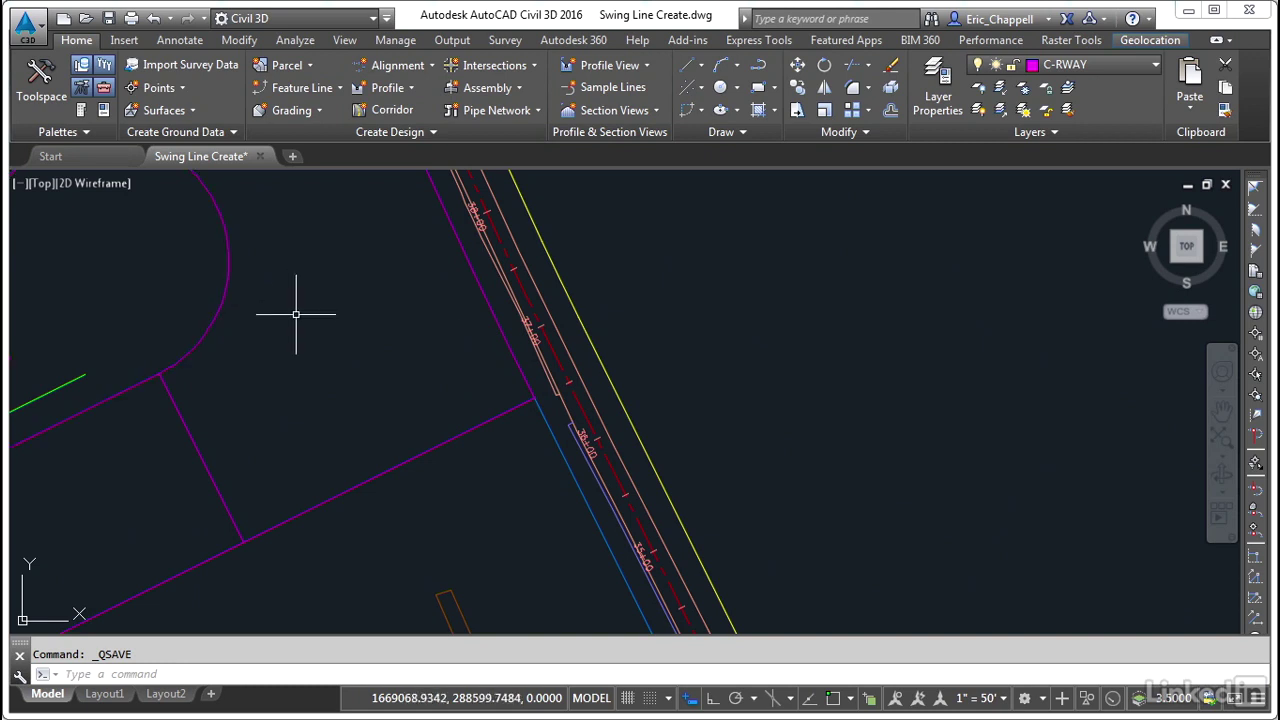
mouse_move(296, 314)
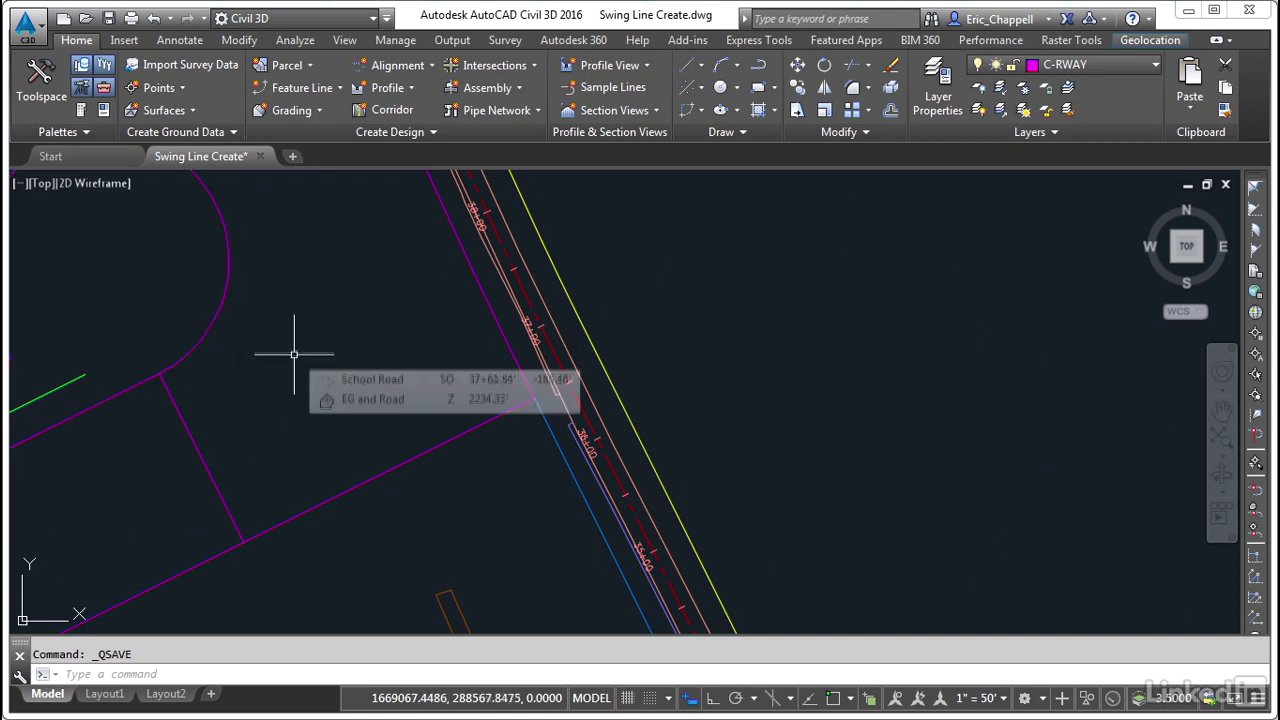
scroll(408, 407, "down", 2)
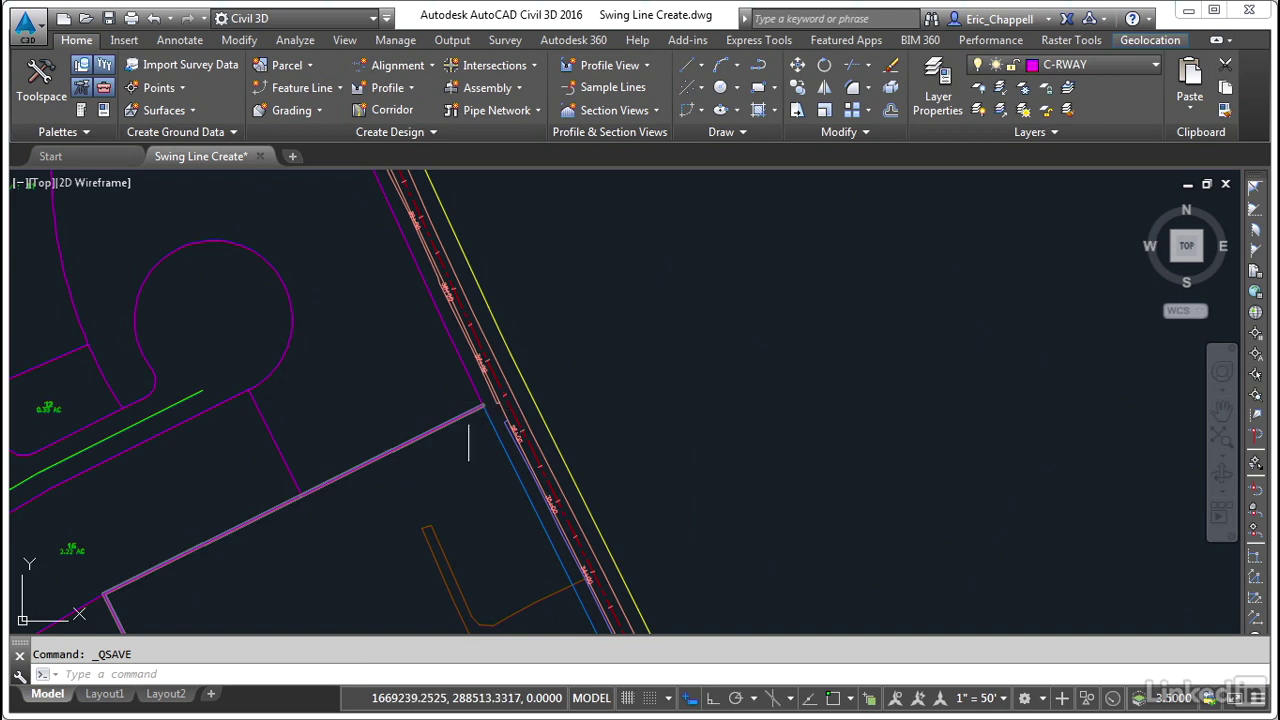
mouse_move(405, 453)
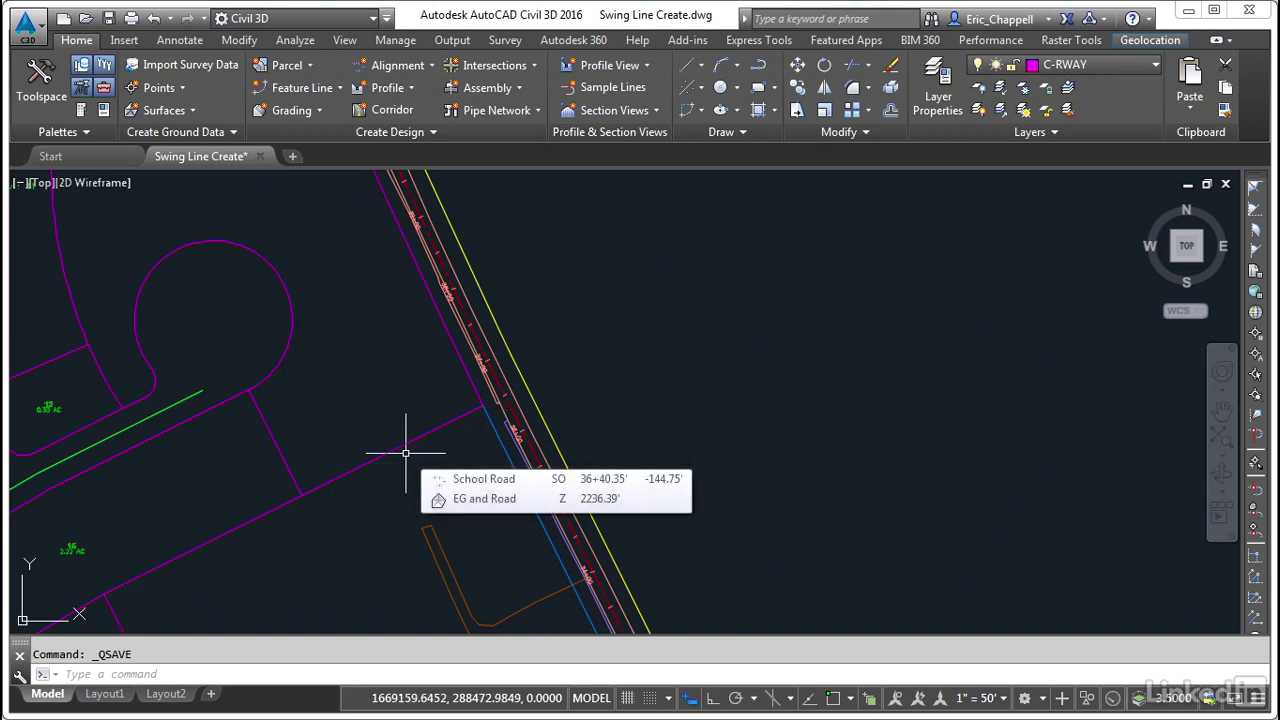
middle_click_drag(414, 466, 452, 453)
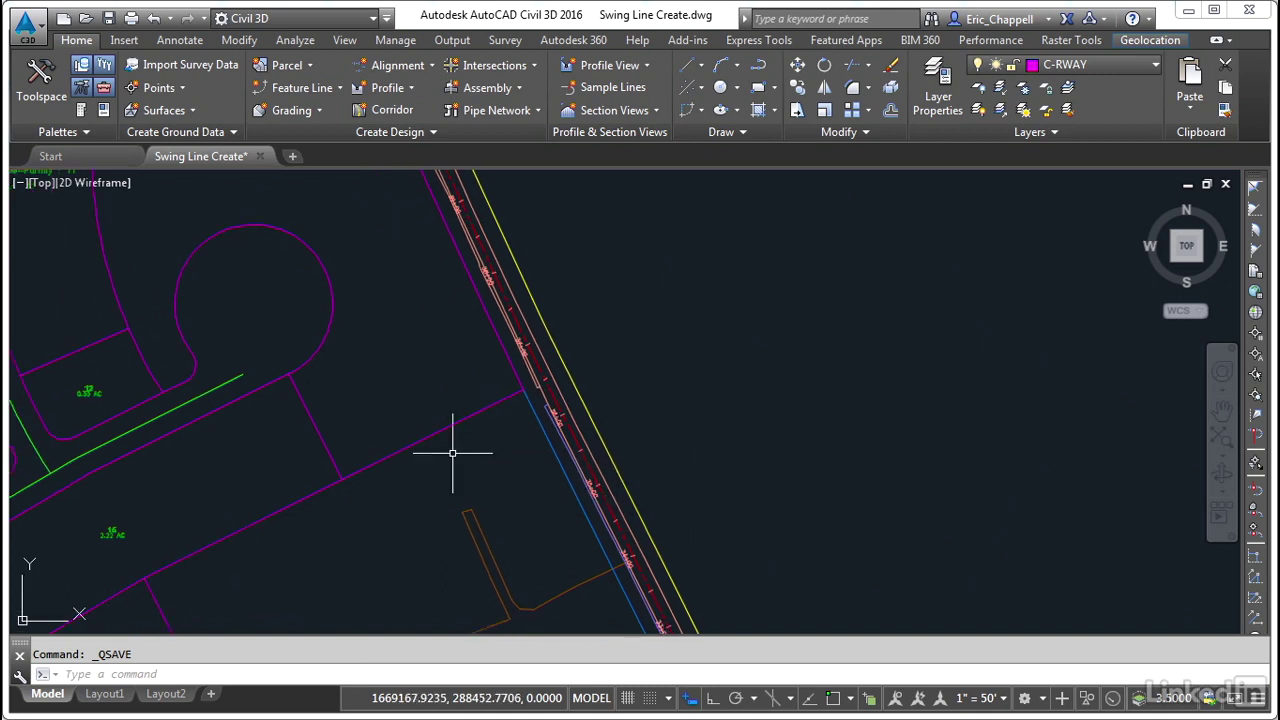
mouse_move(452, 453)
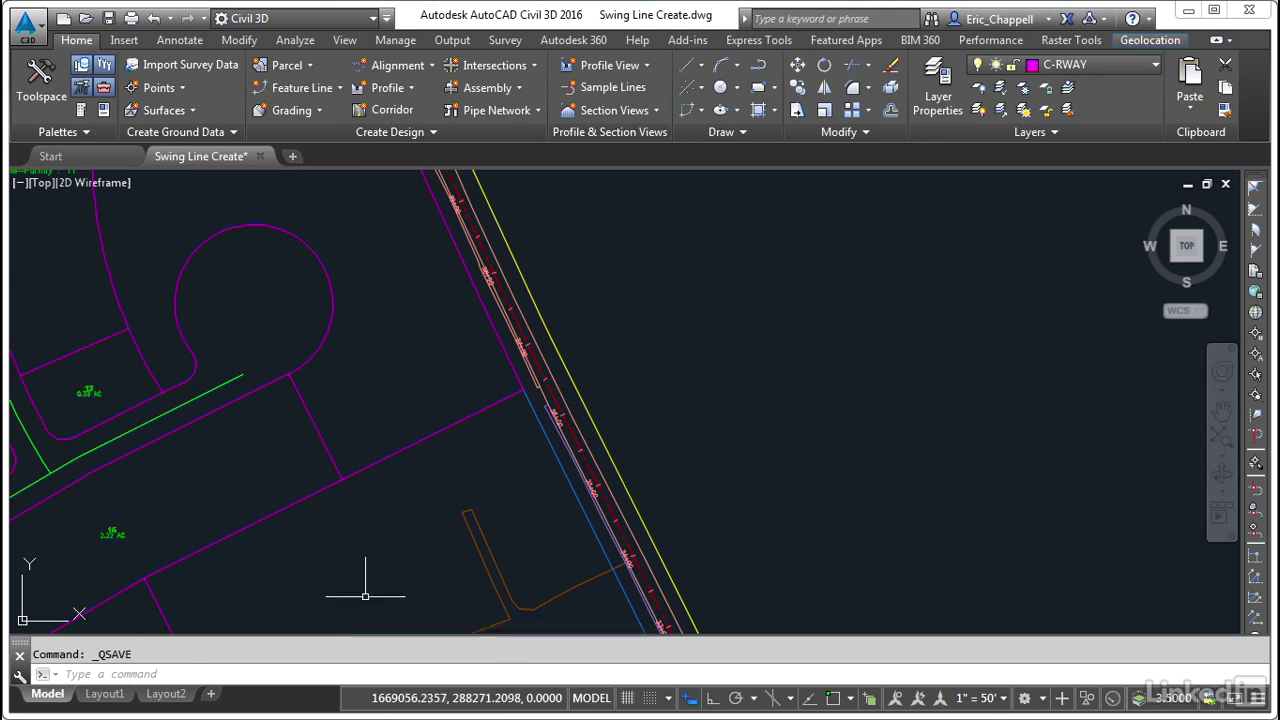
Start a Swing Line - Create parcel layout in Site 1 with the Single-Family parcel style and the parcel number area label
left_click(308, 65)
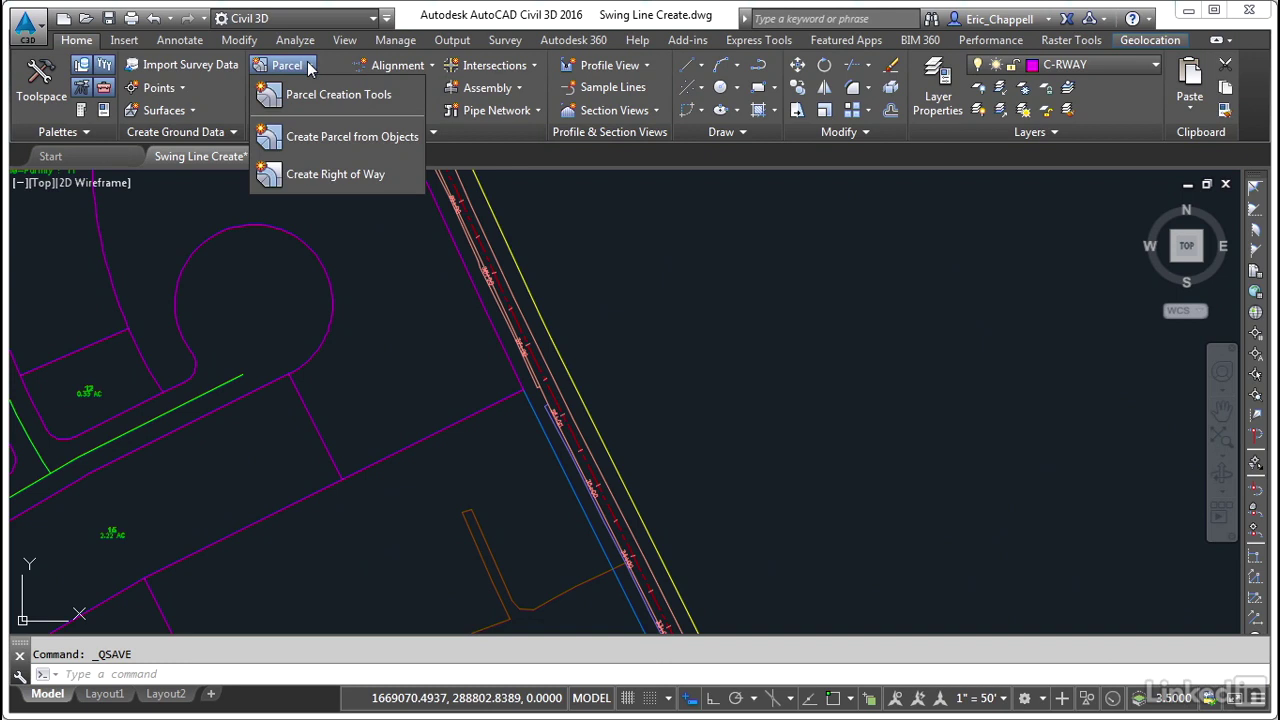
left_click(333, 94)
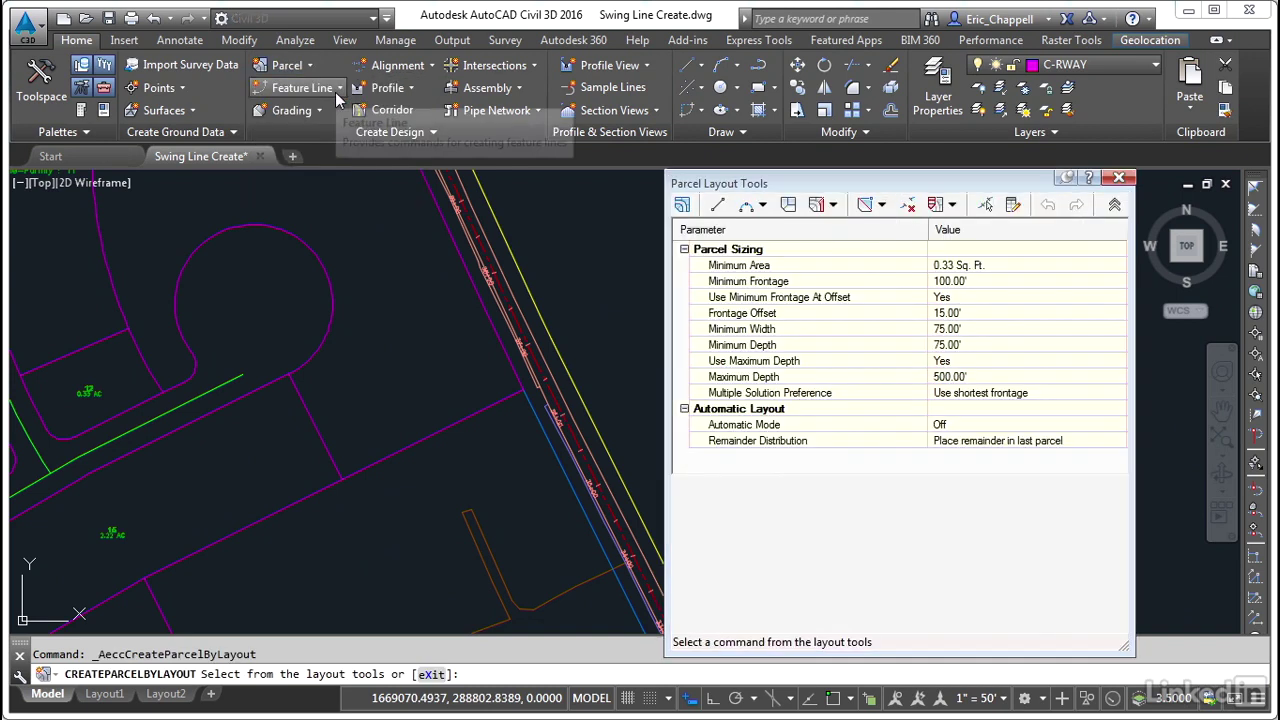
left_click(834, 205)
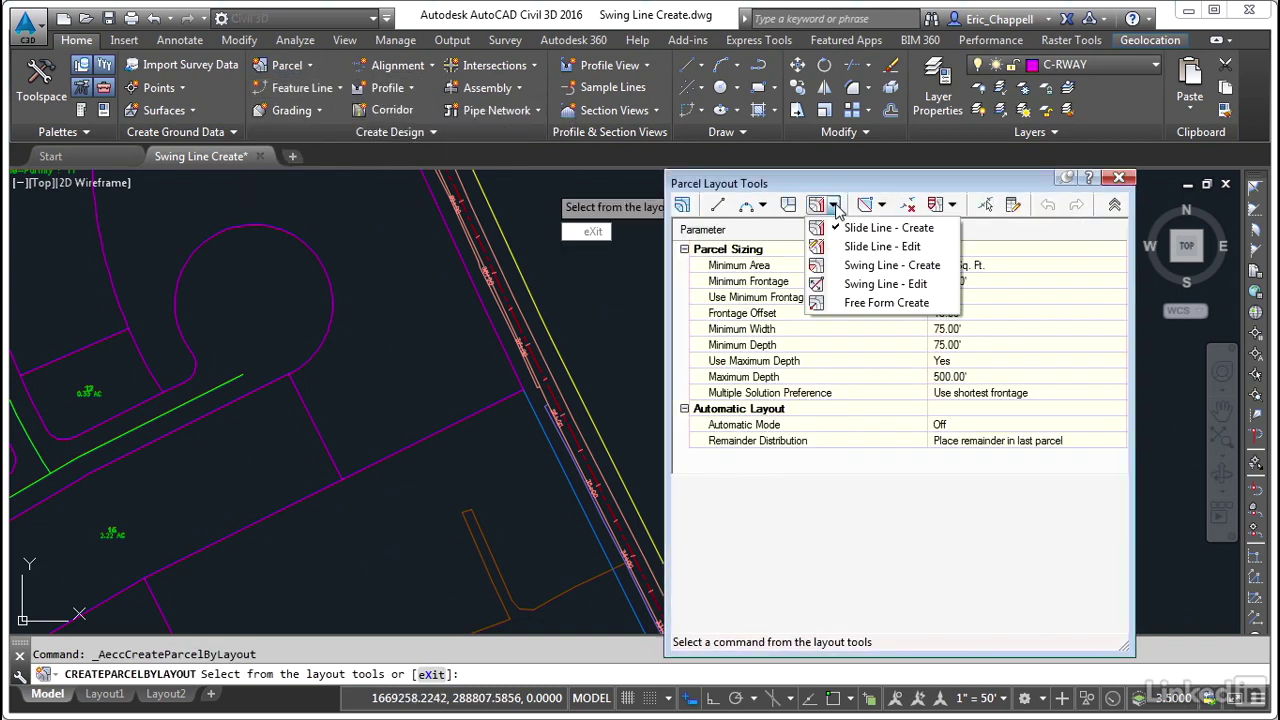
left_click(892, 266)
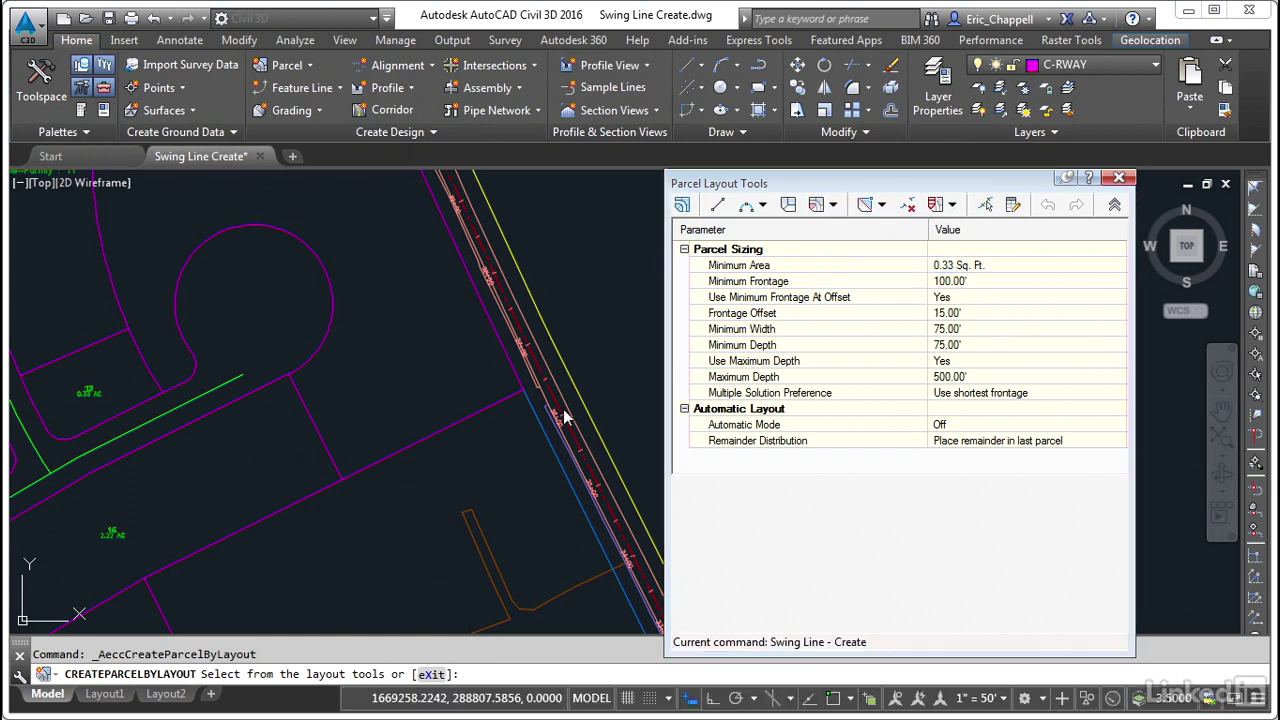
left_click_drag(764, 139, 285, 146)
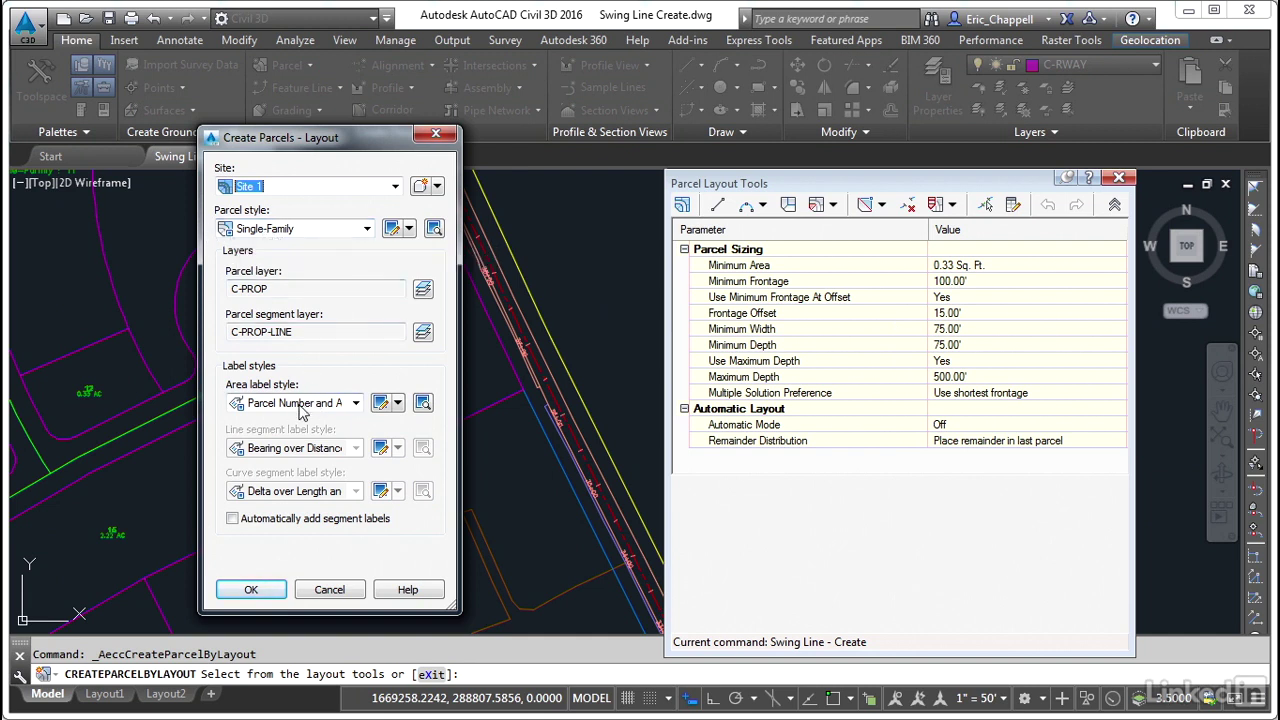
left_click(251, 589)
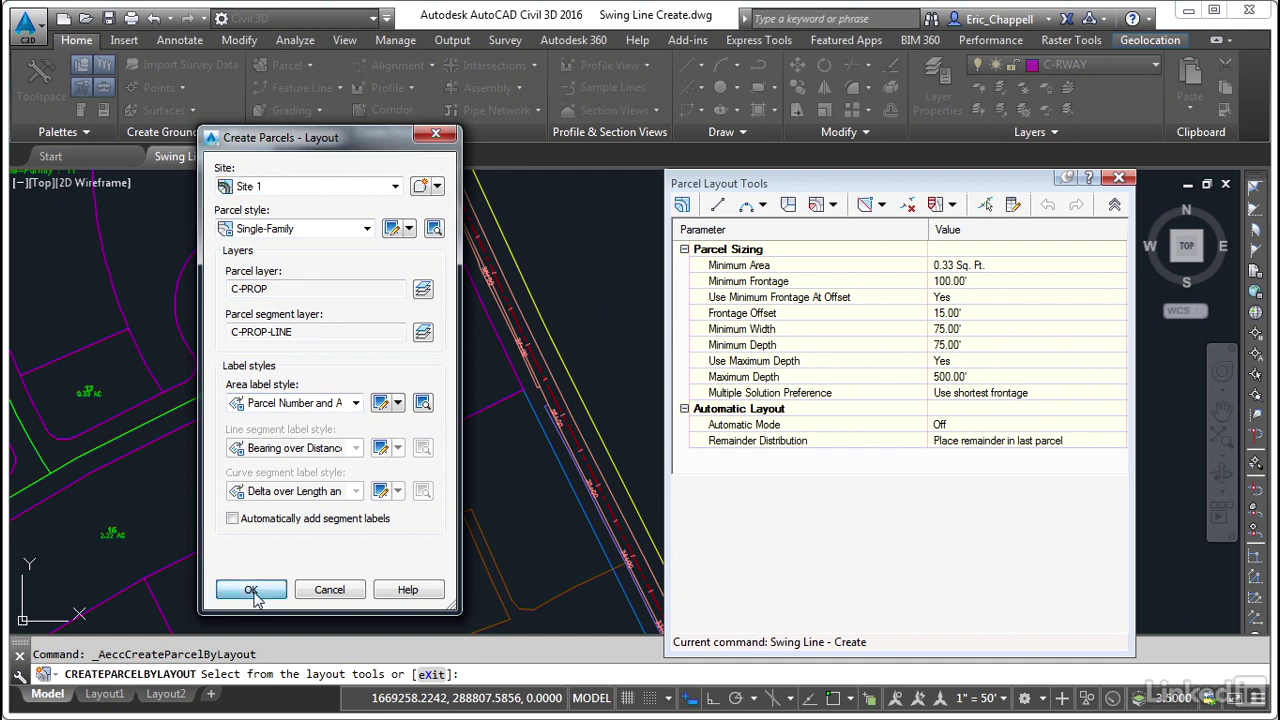
Set the minimum area for parcel sizing to .33 acres
left_click(968, 266)
key("BackSpace")
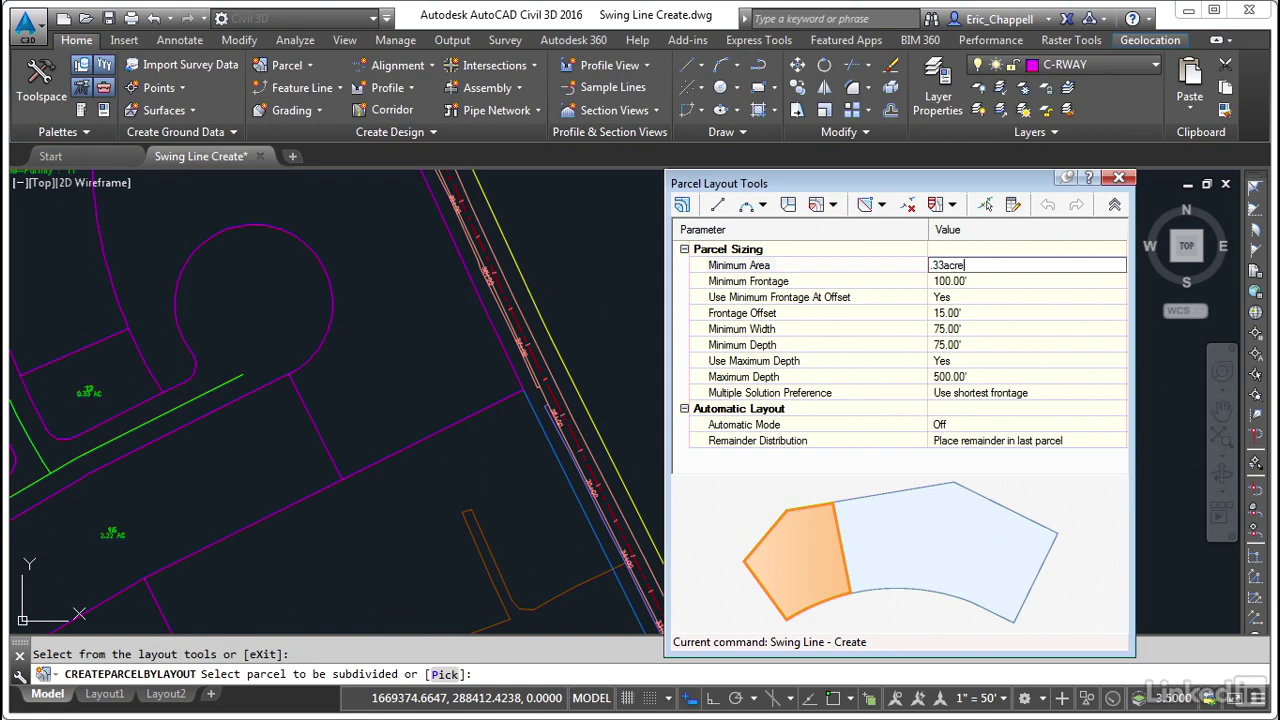
left_click(990, 283)
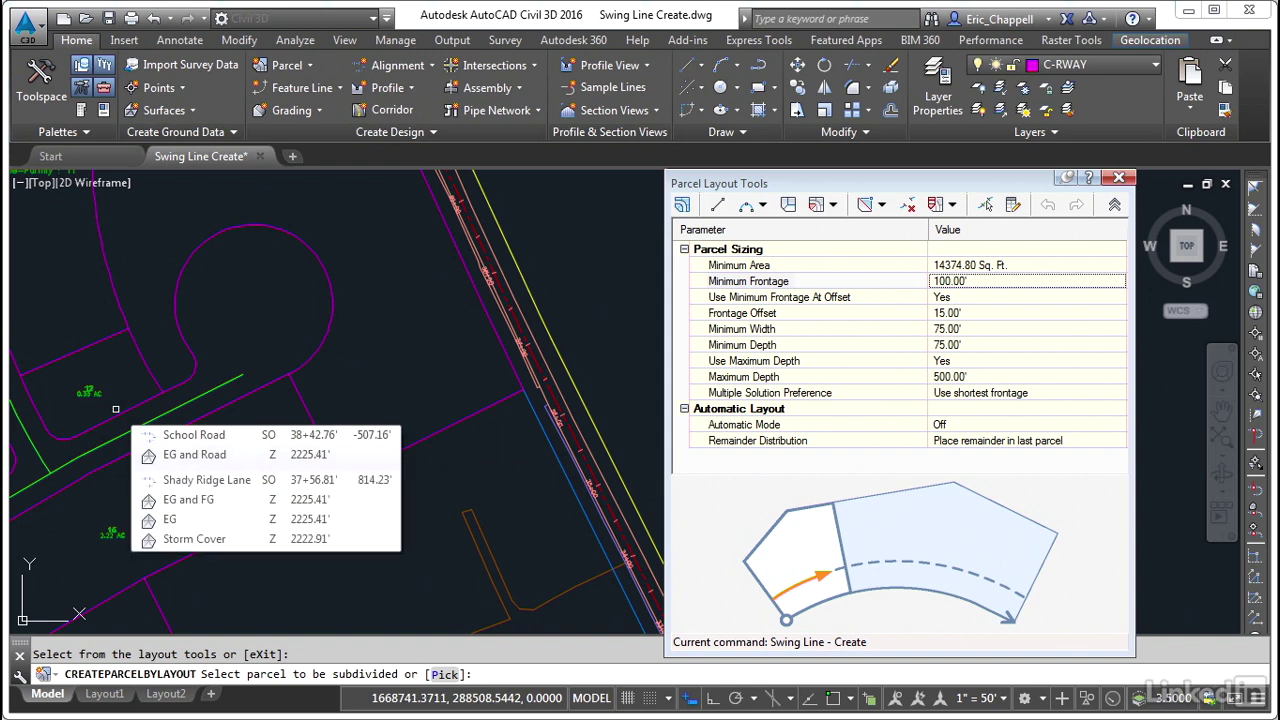
Choose the large parcel around the cul-de-sac for subdivision and define its frontage from the lot line endpoint along the cul-de-sac's outer arc
scroll(404, 426, "down", 3)
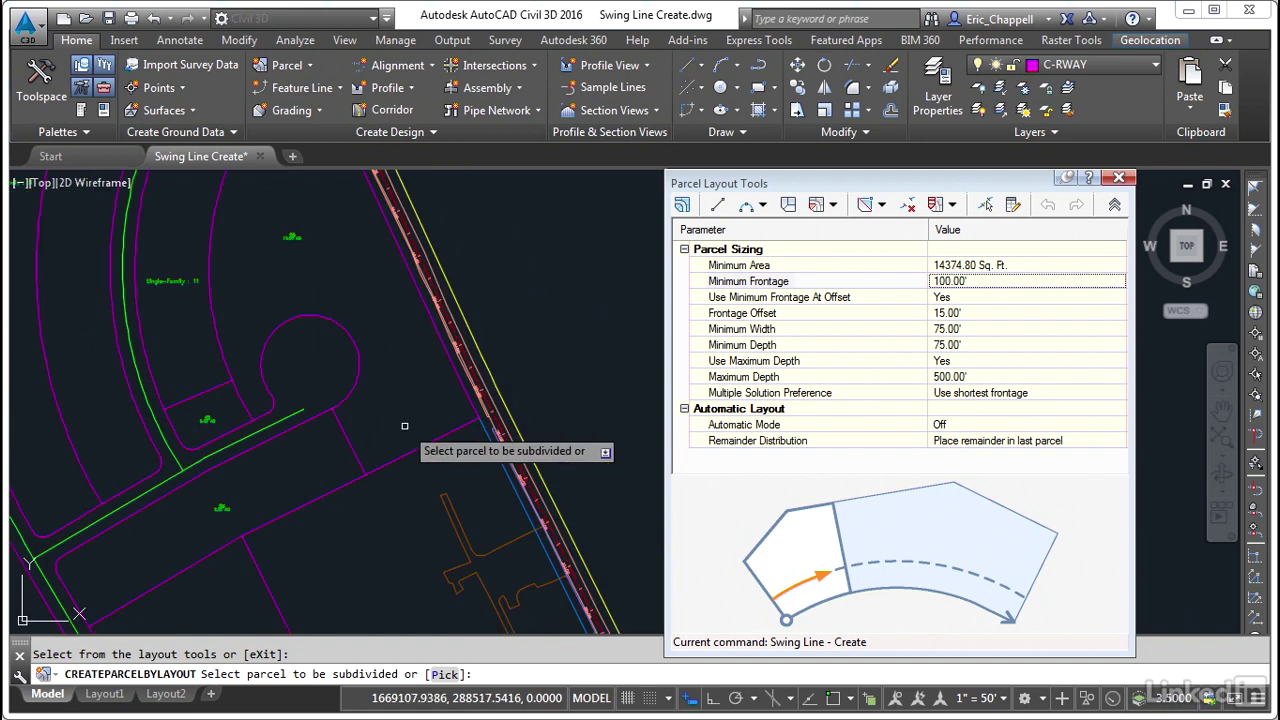
left_click(298, 242)
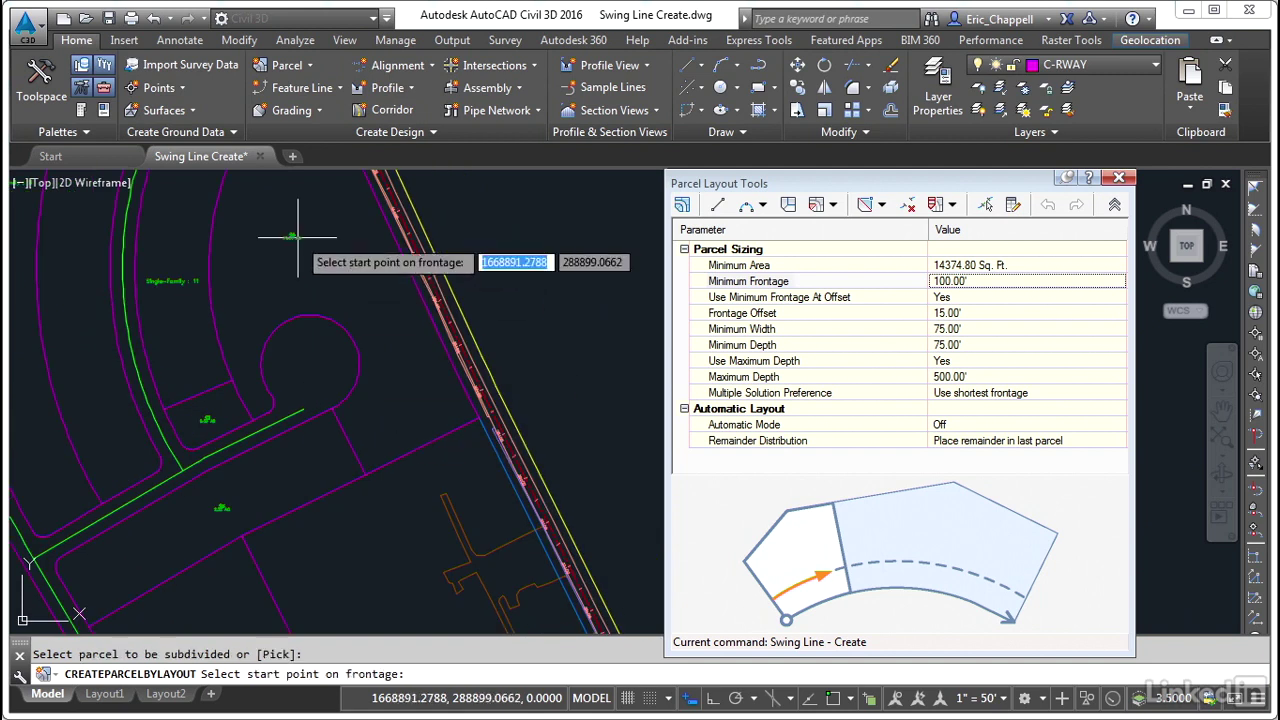
right_click(387, 362, "shift")
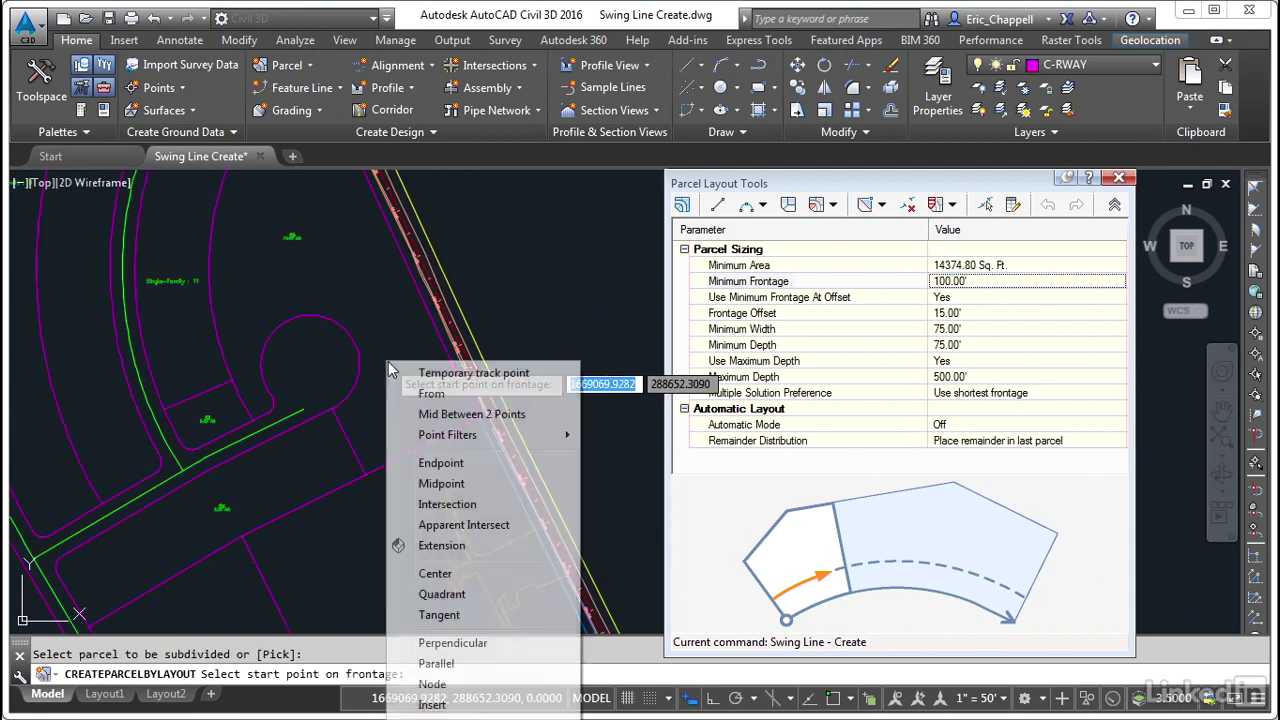
left_click(440, 464)
left_click(345, 407)
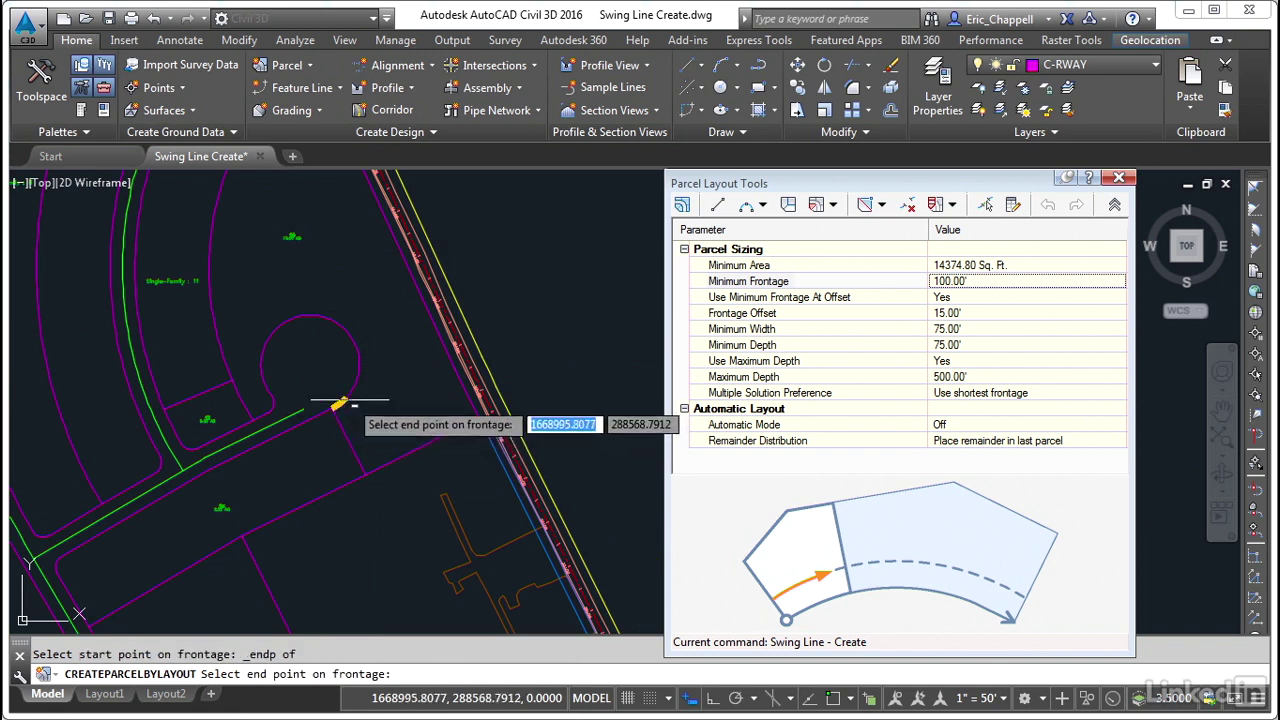
left_click(300, 316)
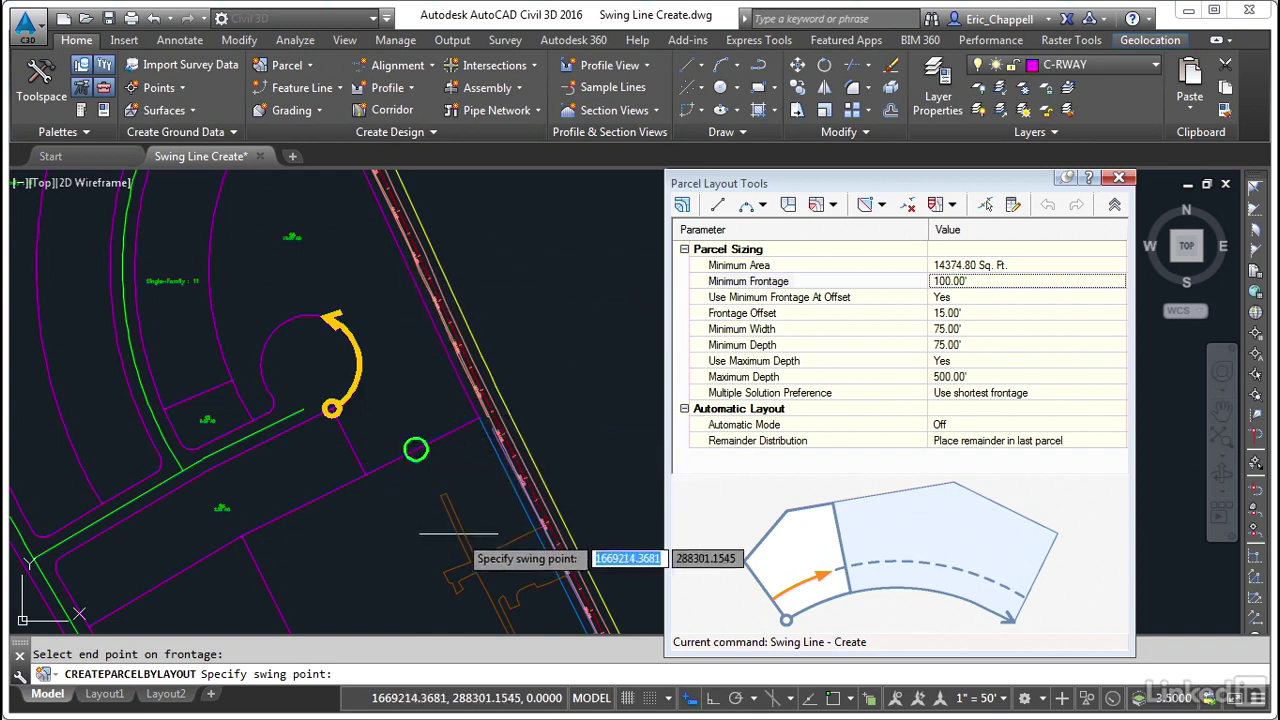
Set the swing point at the rear lot line's endpoint on the School Road right of way, accept the parcel and end the layout
right_click(453, 431, "shift")
left_click(478, 534)
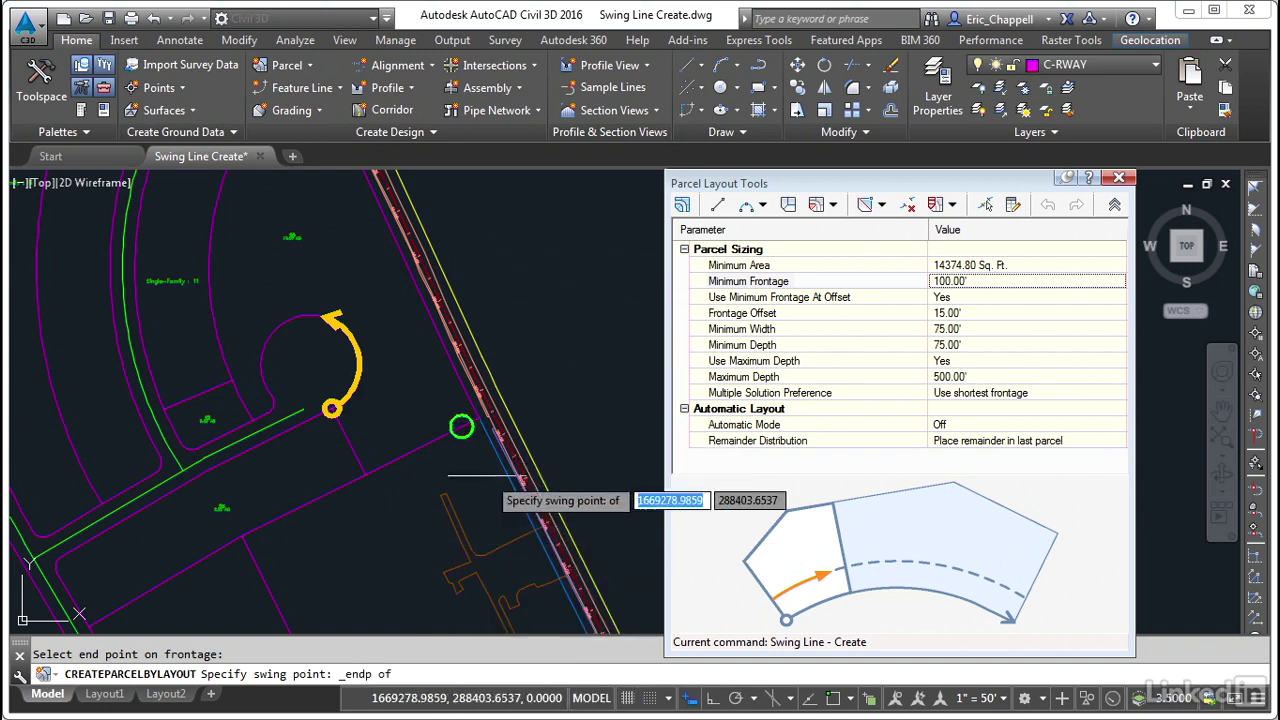
left_click(478, 418)
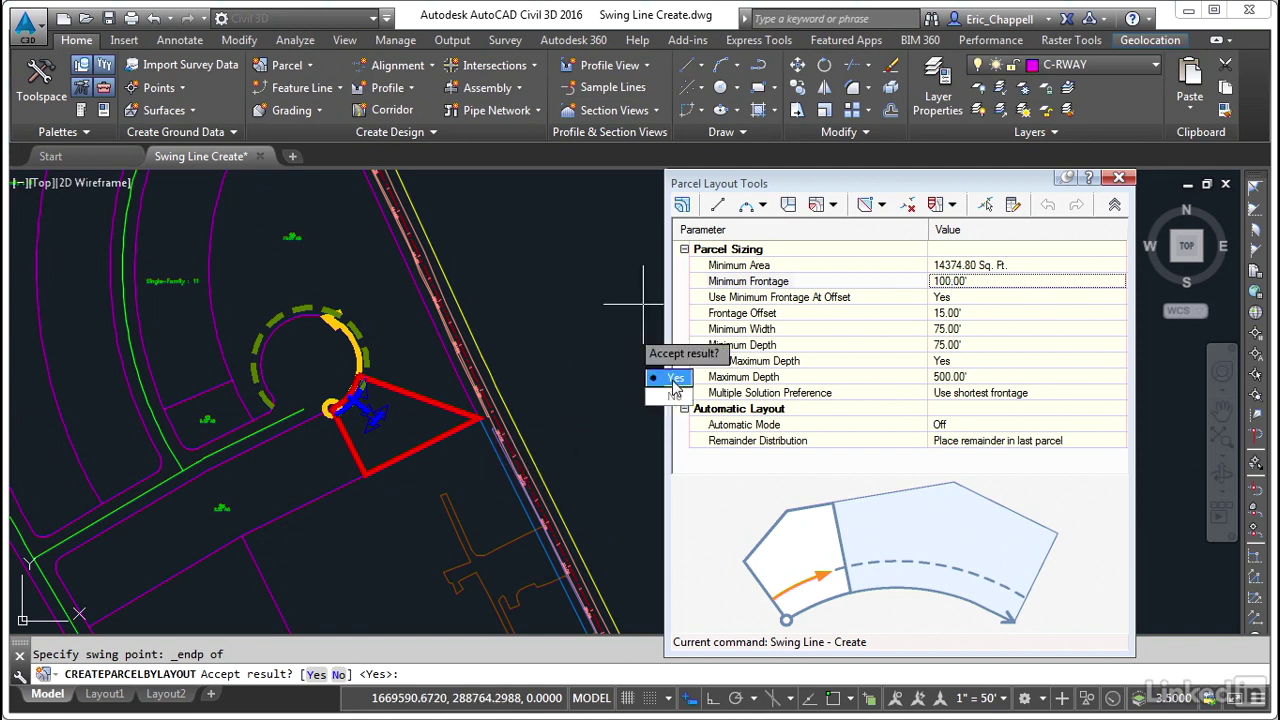
key("Return")
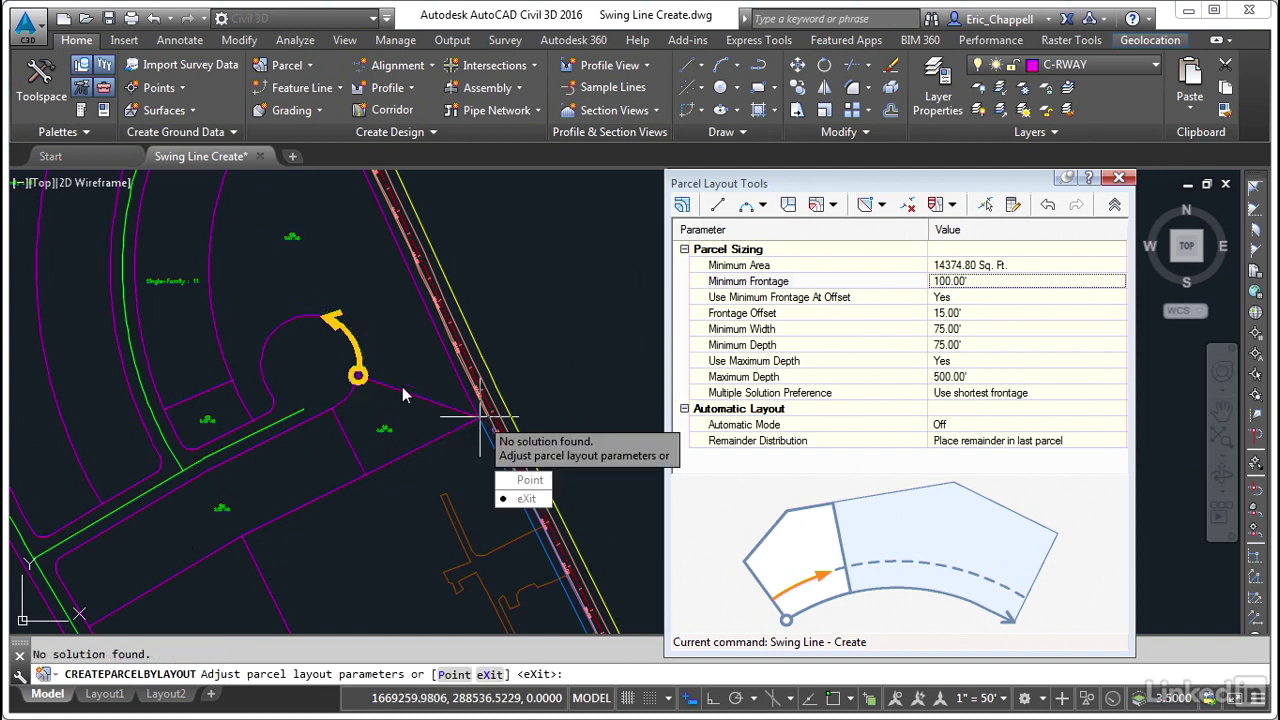
left_click(526, 498)
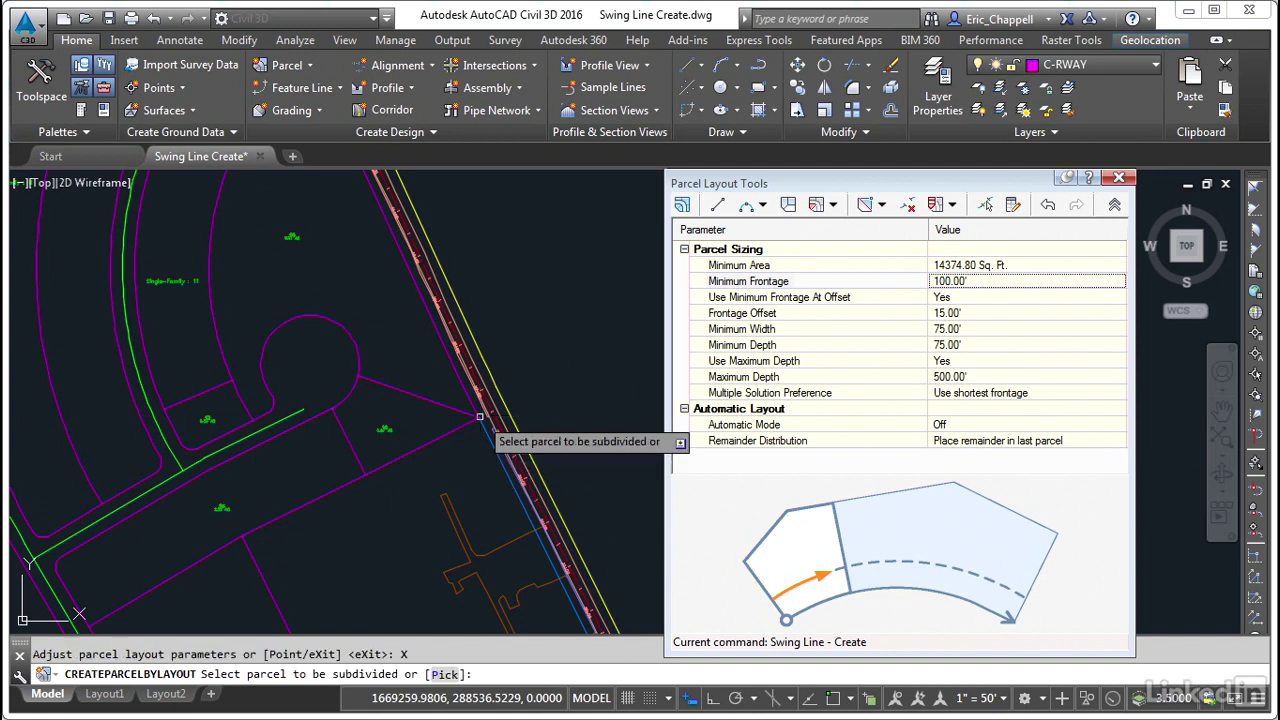
key("Escape")
key("Escape")
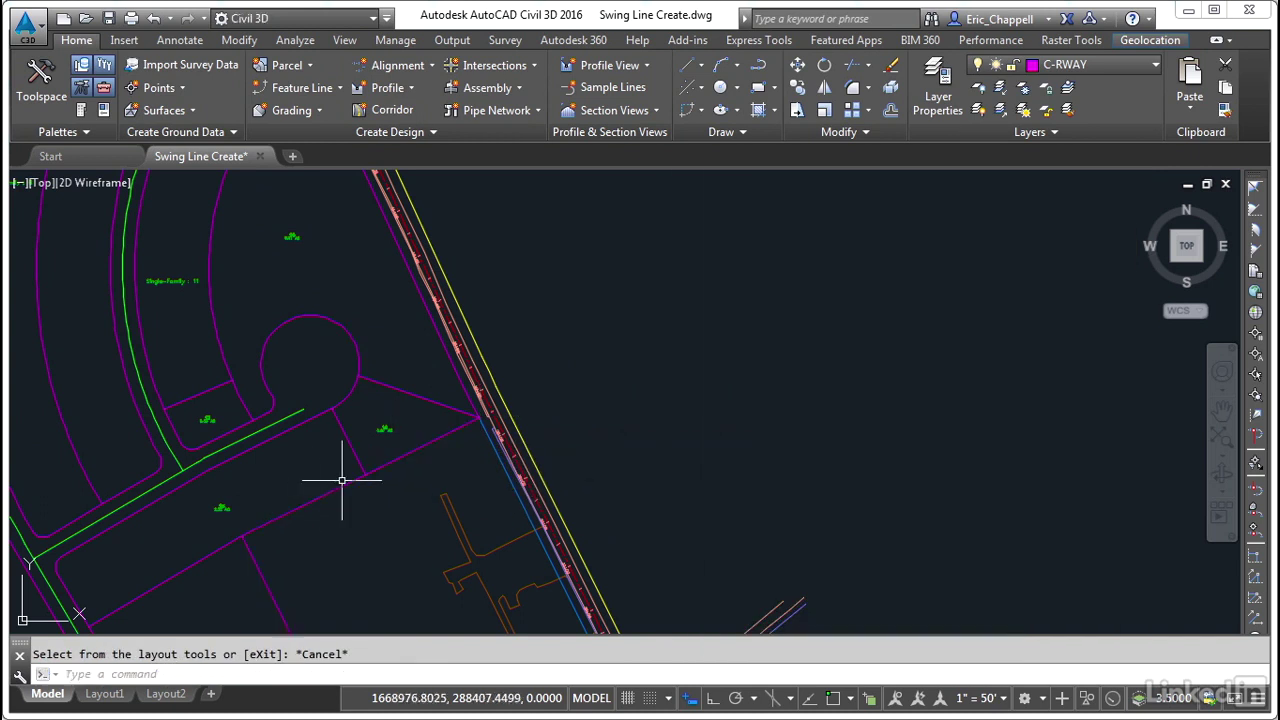
Draw a check line from the new parcel's rear corner at School Road perpendicular to the cul-de-sac arc
scroll(391, 463, "up", 5)
mouse_move(412, 456)
middle_mouse_down()
mouse_move(486, 534)
mouse_move(523, 500)
middle_mouse_up()
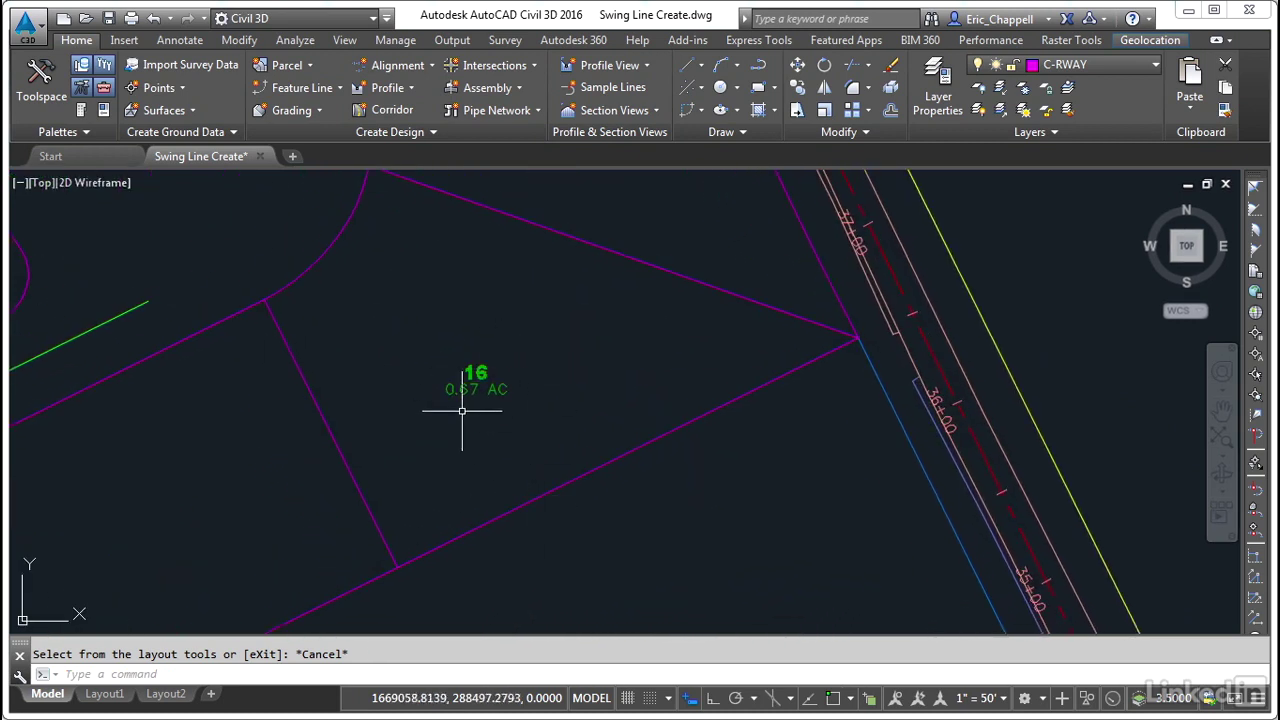
middle_click_drag(460, 407, 464, 513)
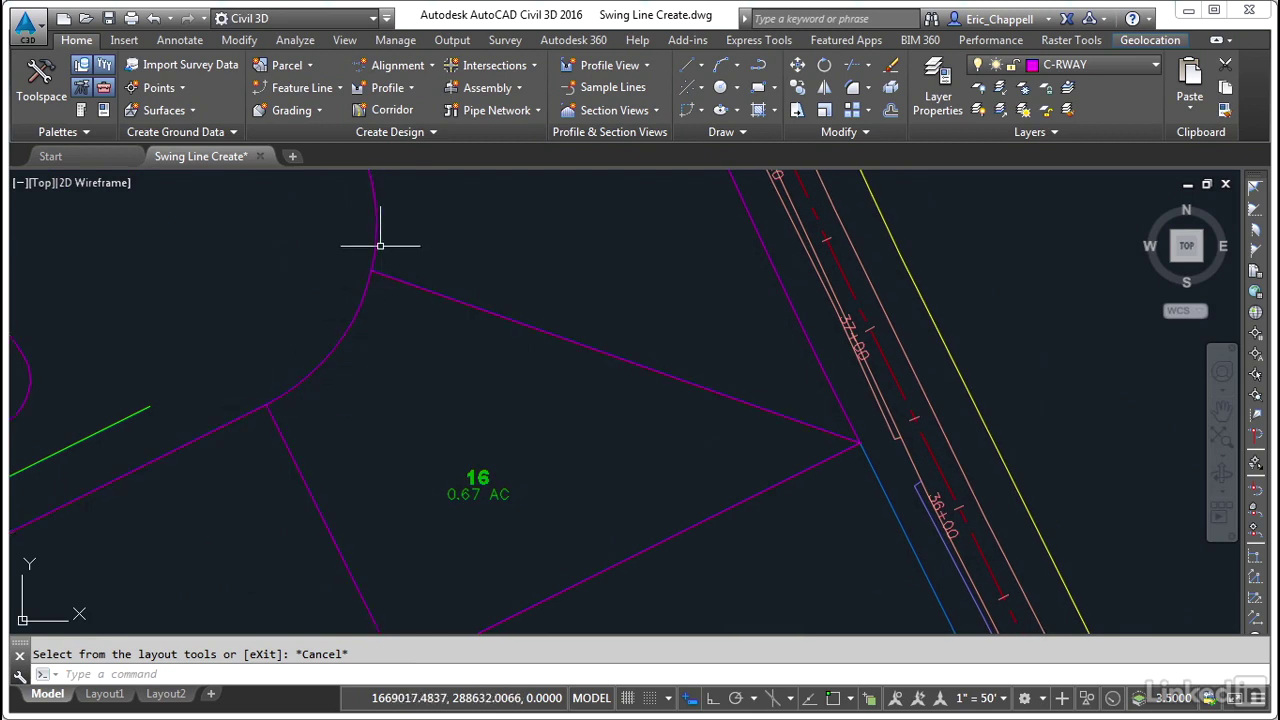
scroll(376, 400, "down", 2)
middle_click_drag(380, 430, 430, 431)
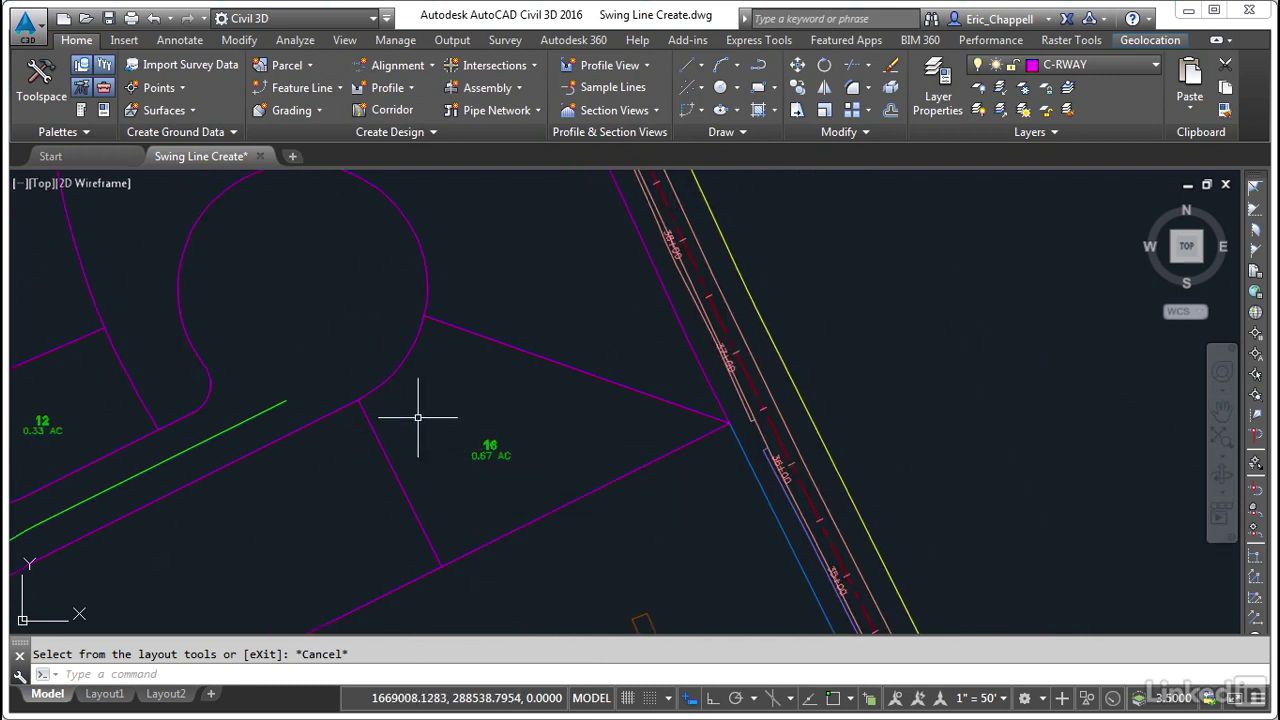
type("l")
key("Return")
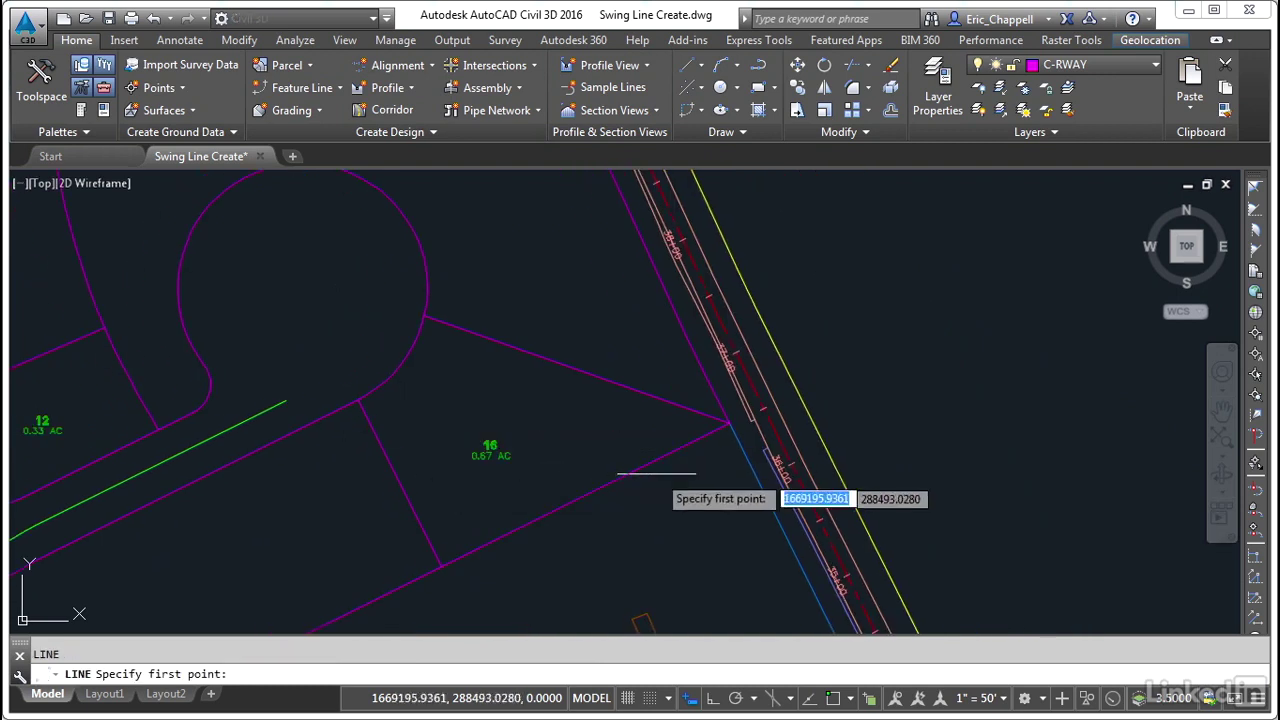
right_click(681, 464, "shift")
left_click(734, 134)
left_click(727, 424)
right_click(595, 327, "shift")
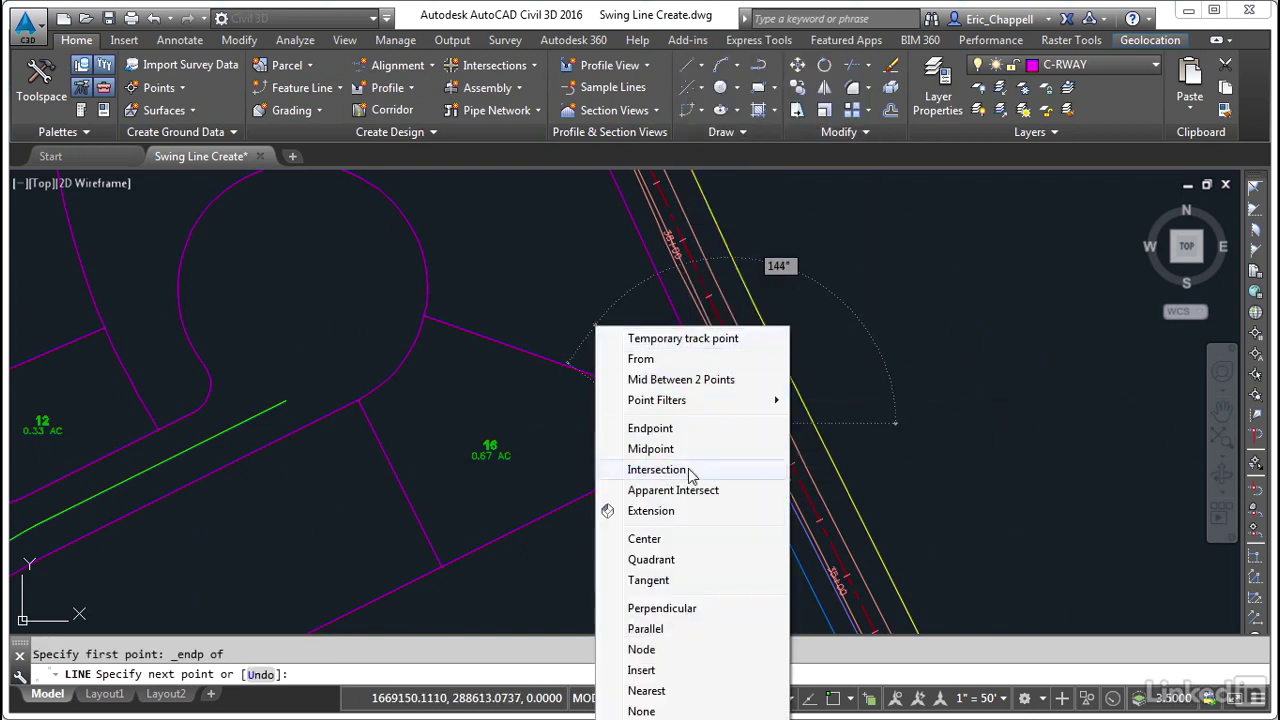
left_click(660, 608)
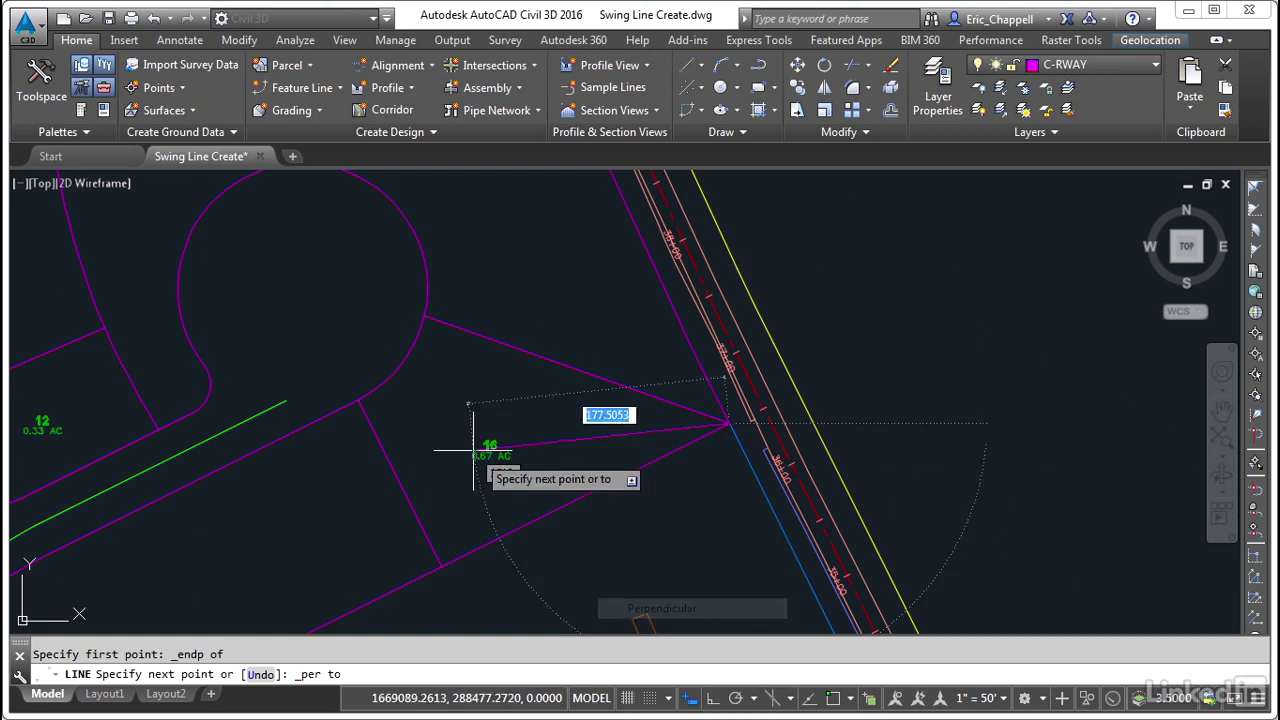
left_click(418, 345)
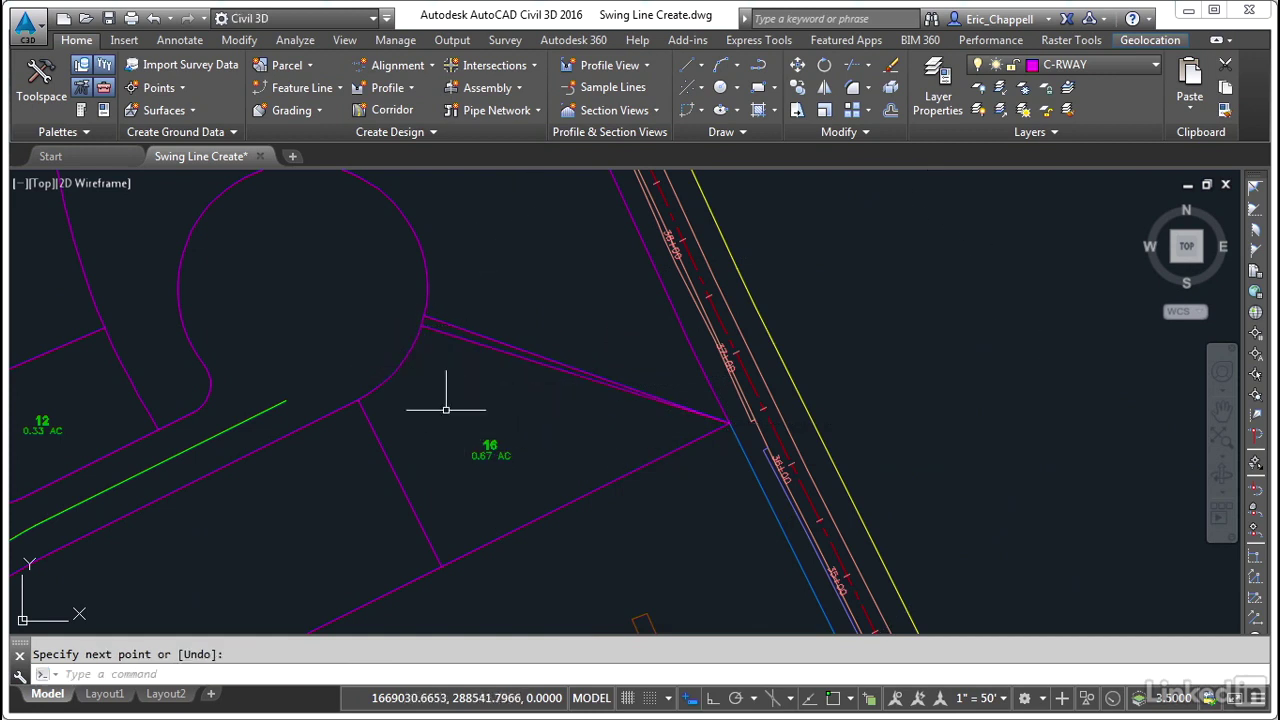
Compare the perpendicular check line with the new parcel's swing line, and erase the check line
scroll(461, 379, "up", 2)
middle_click_drag(461, 379, 343, 486)
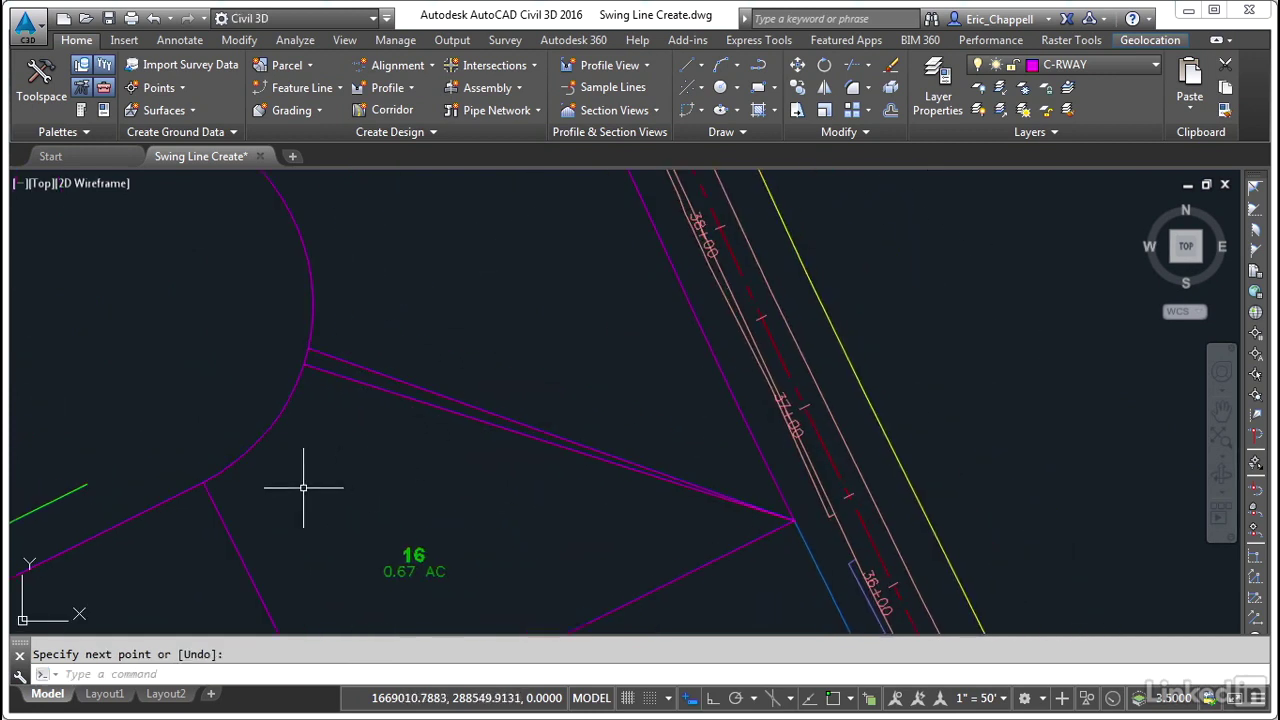
left_click(305, 366)
scroll(809, 535, "up", 2)
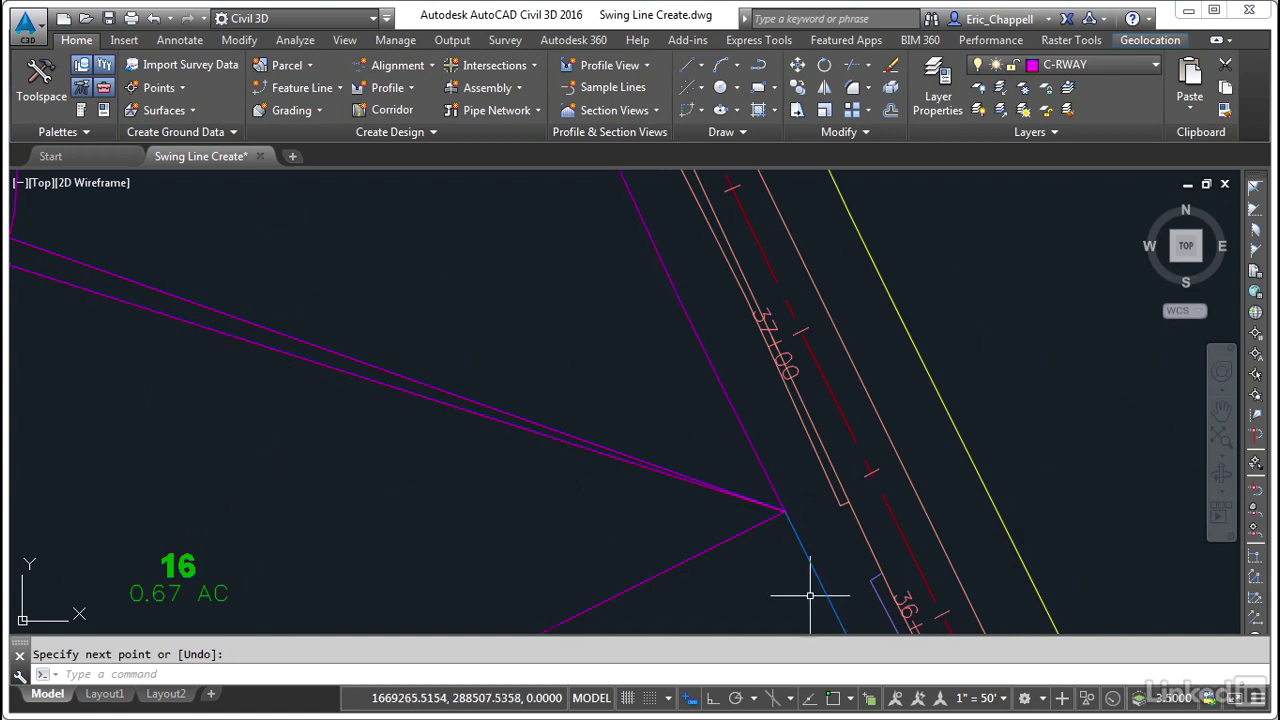
scroll(722, 565, "down", 2)
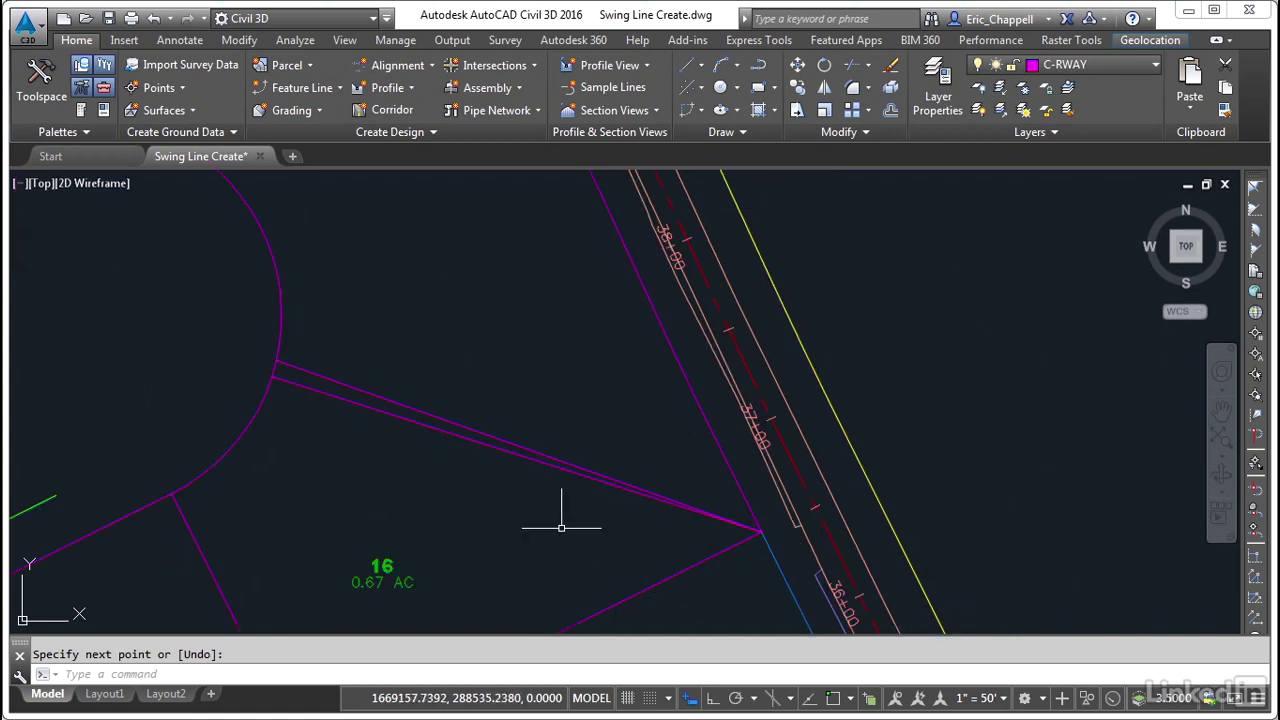
left_click(326, 393)
key("Delete")
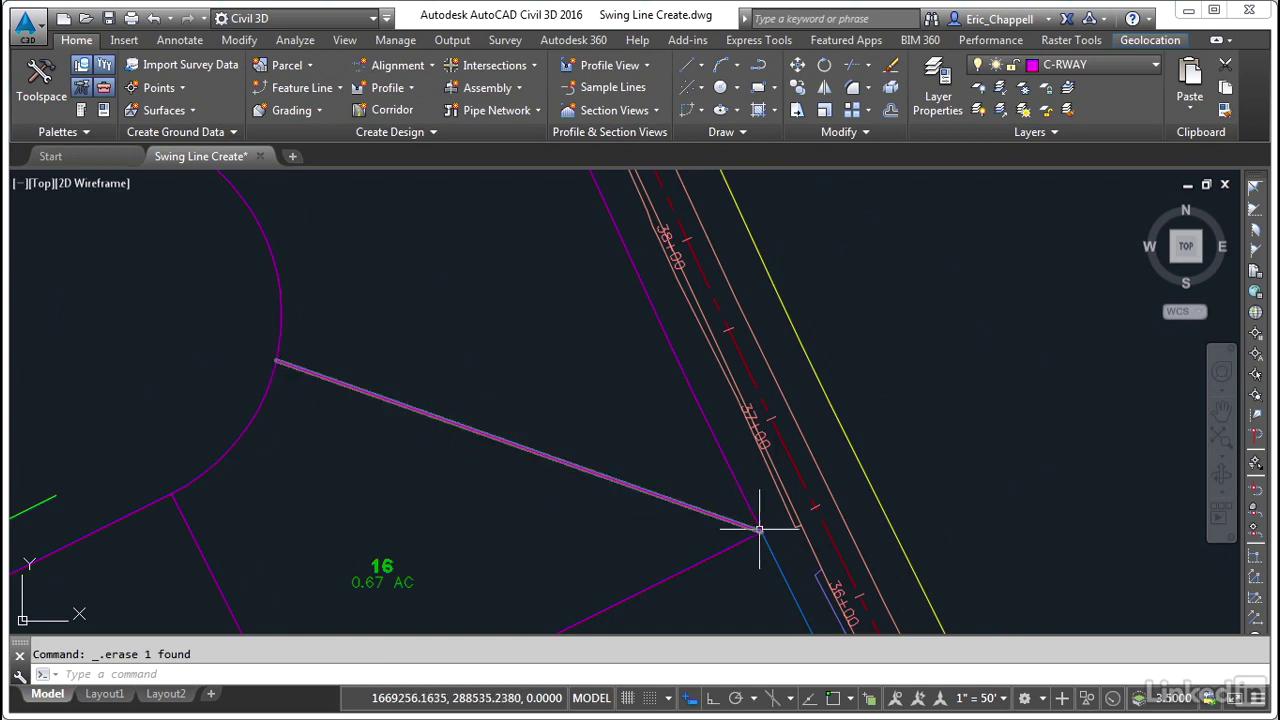
scroll(472, 503, "down", 3)
middle_click_drag(472, 503, 532, 452)
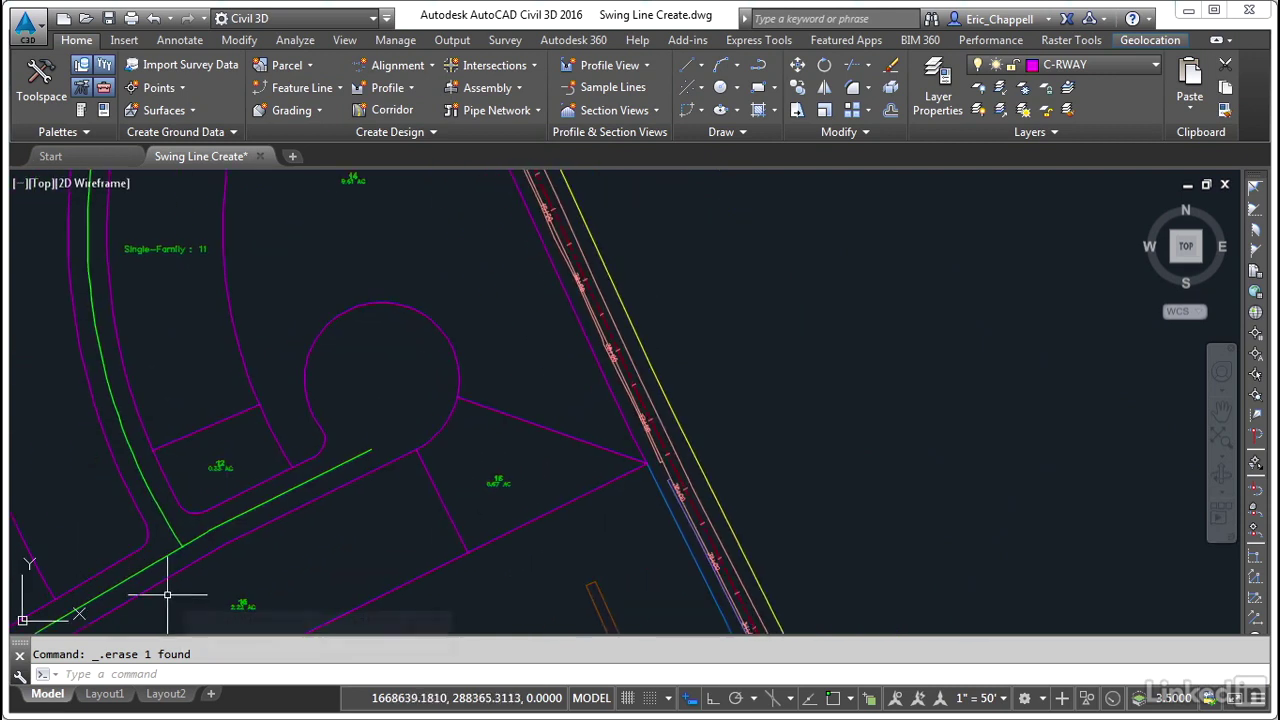
scroll(386, 457, "down", 2)
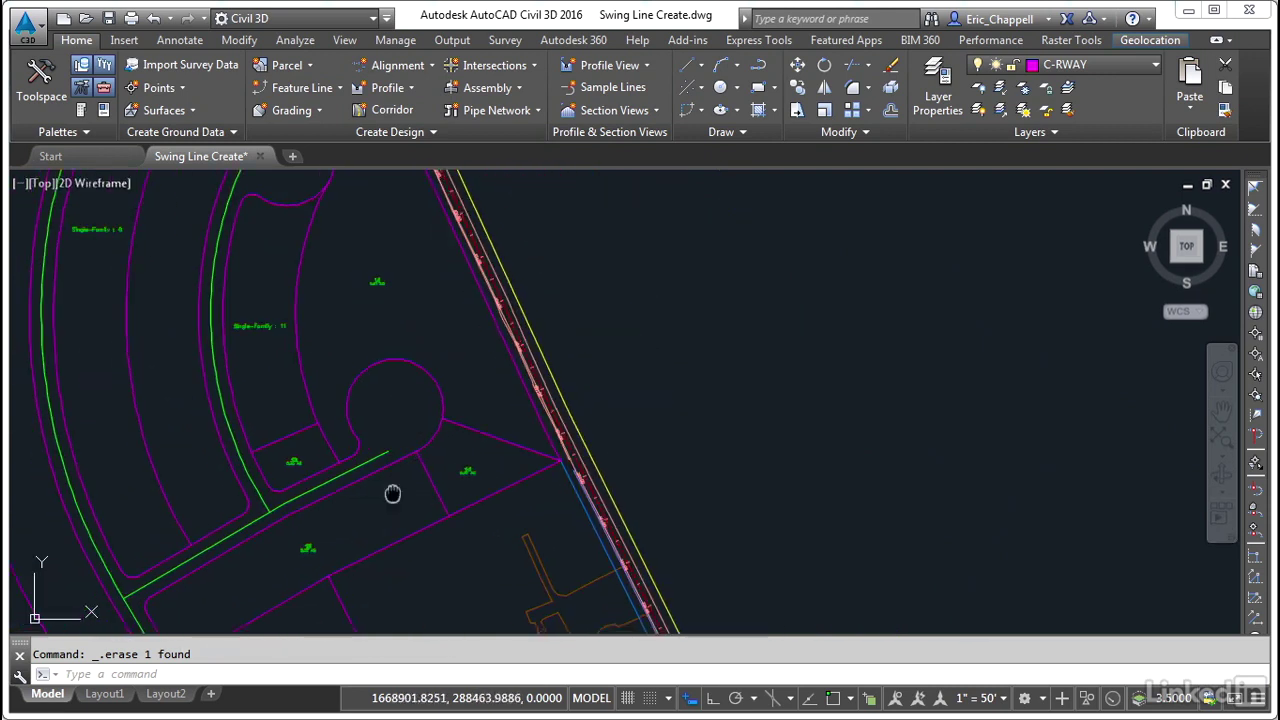
middle_click_drag(375, 495, 420, 473)
mouse_move(420, 473)
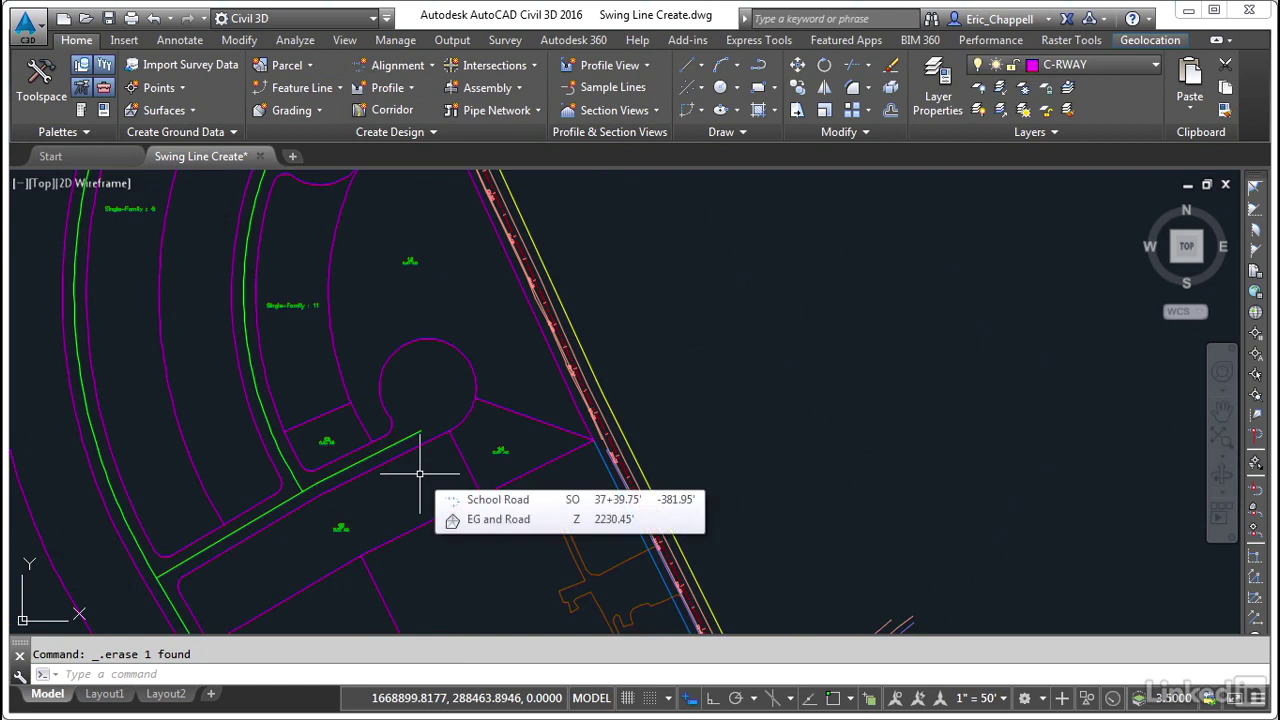